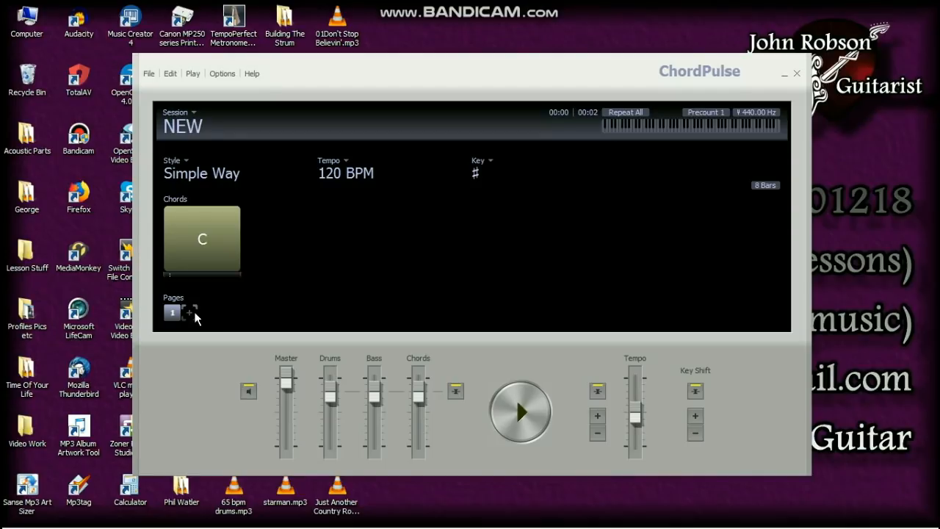
- Toggle the page length between 16 and 8 bars, ending on 8 bars
left_click(770, 185)
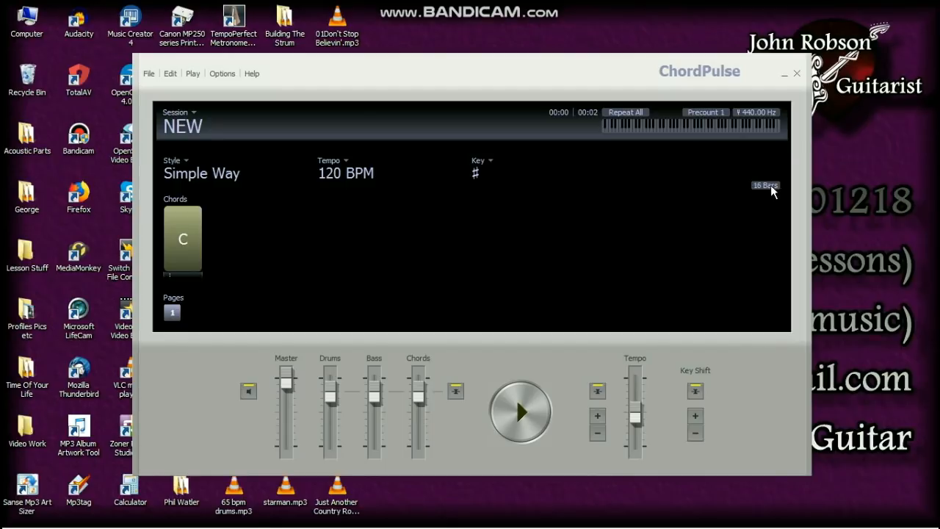
left_click(770, 185)
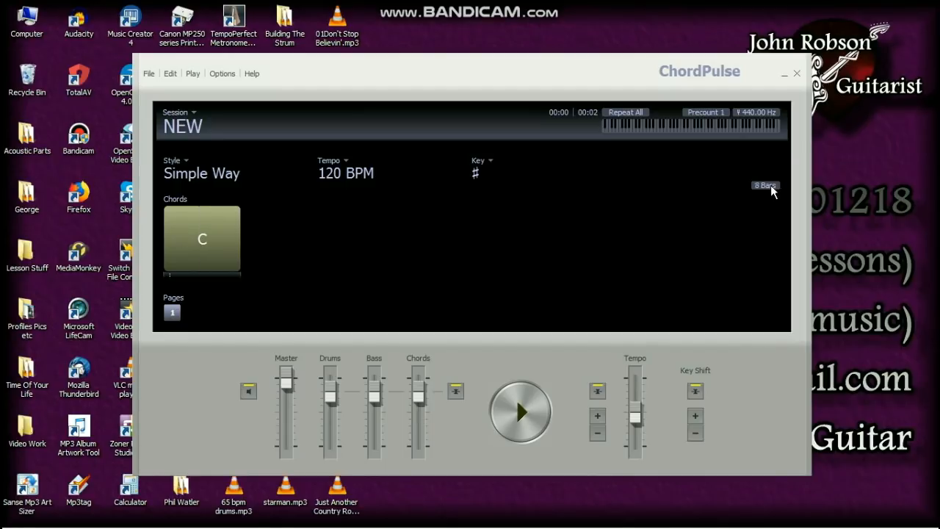
left_click(771, 185)
left_click(770, 185)
left_click(770, 185)
left_click(770, 185)
- Change the first chord on page 1 to A7 and add D7 as the second chord
right_click(204, 250)
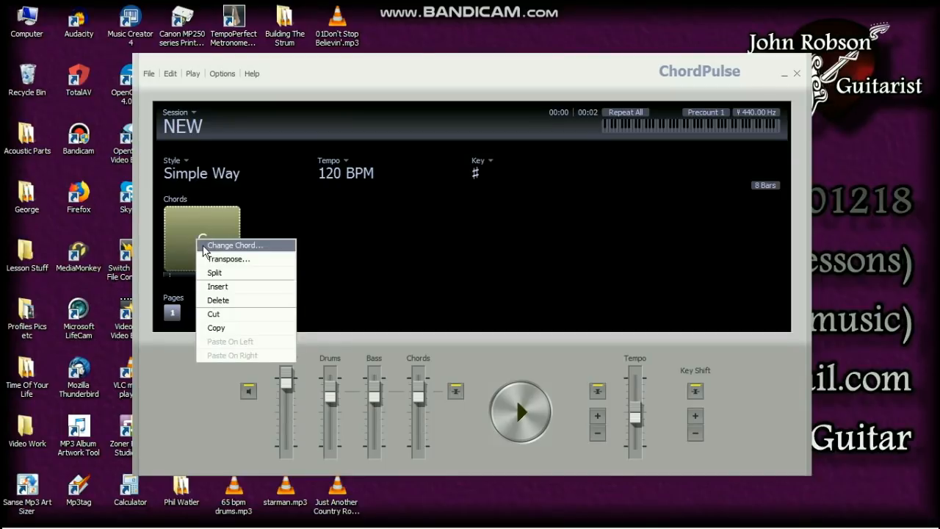
left_click(227, 245)
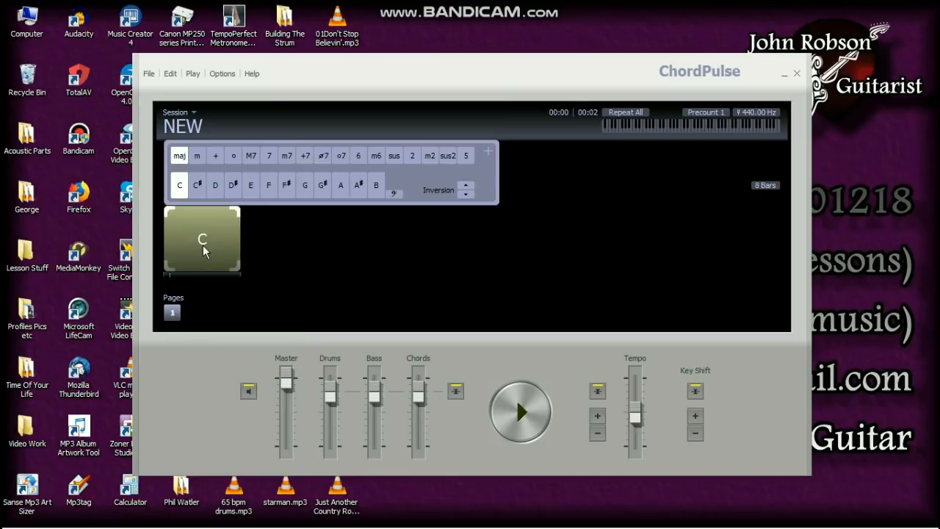
left_click(339, 188)
left_click(270, 156)
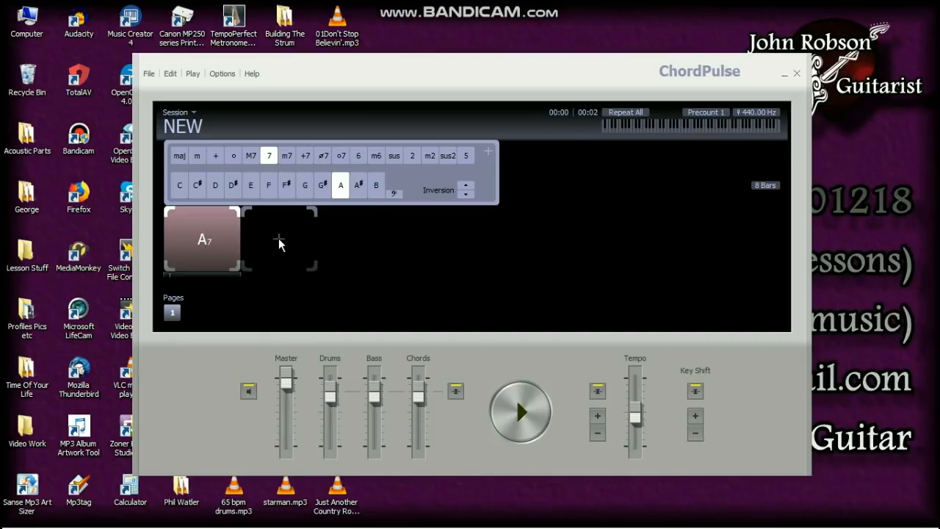
left_click(279, 240)
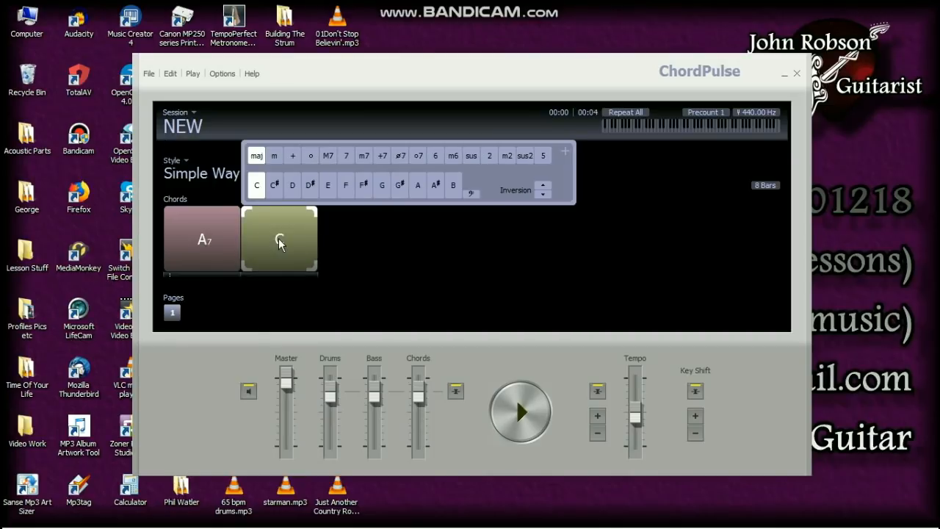
left_click(293, 187)
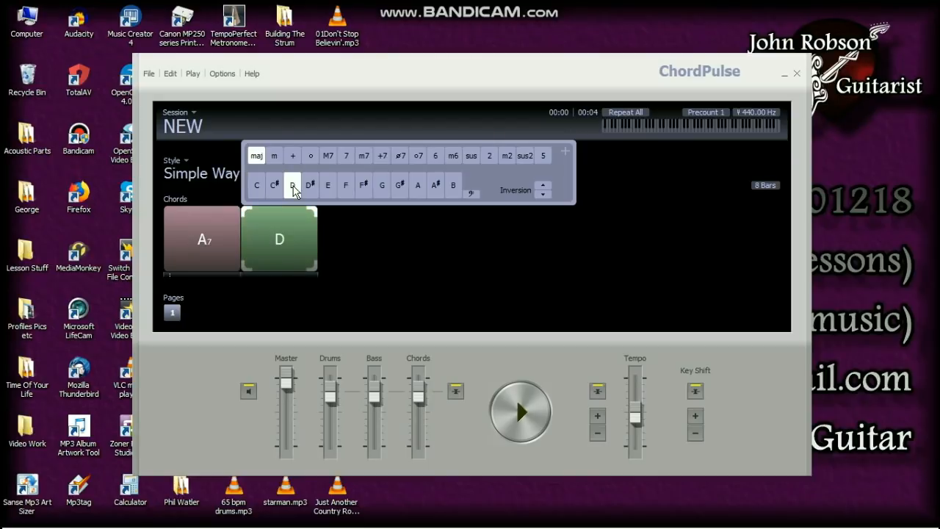
left_click(346, 154)
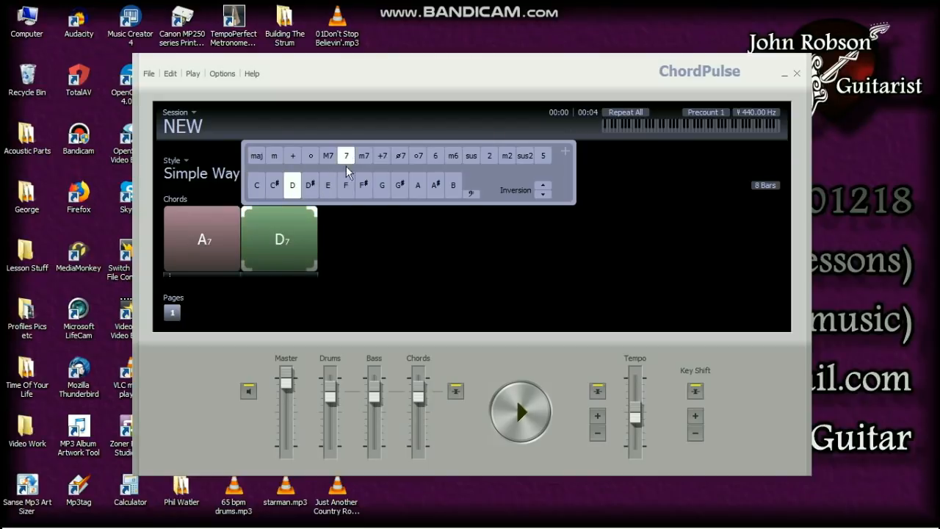
- Add A7 as the third chord on page 1 and lengthen it to two bars
left_click(344, 232)
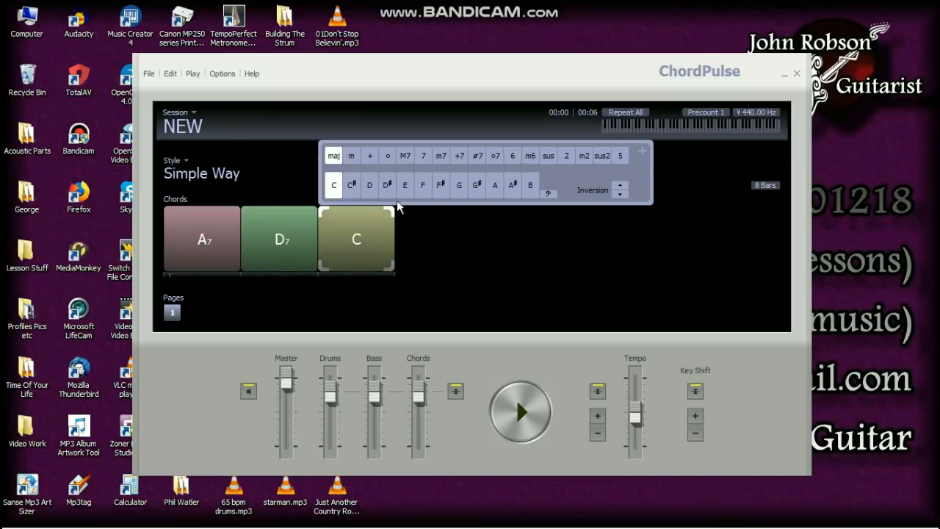
left_click(494, 186)
left_click(424, 156)
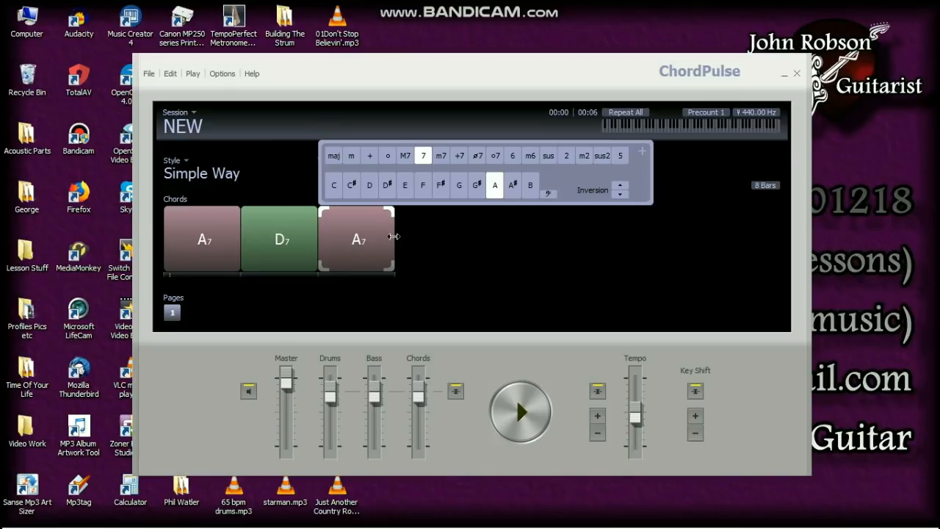
left_click_drag(394, 236, 466, 238)
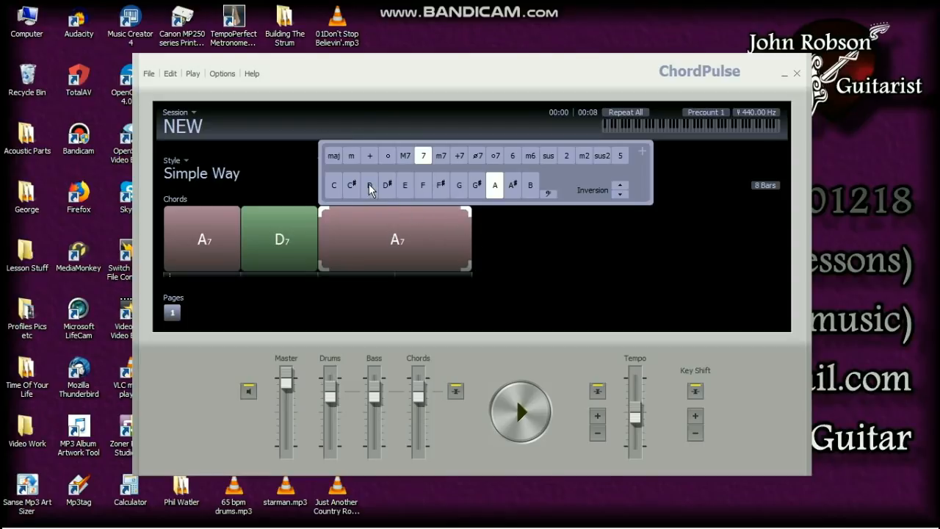
- Add a two-bar D7 and a two-bar A7 to fill the remaining bars of page 1
left_click(519, 244)
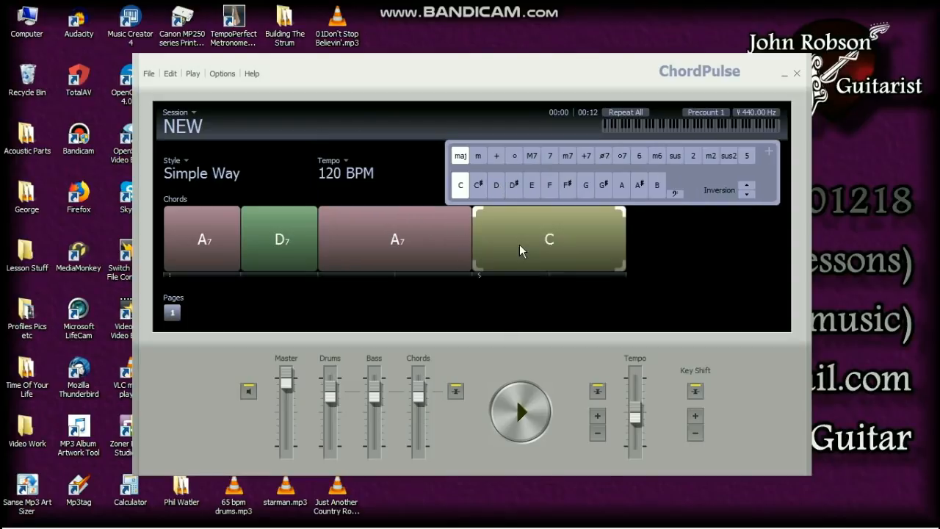
left_click(496, 186)
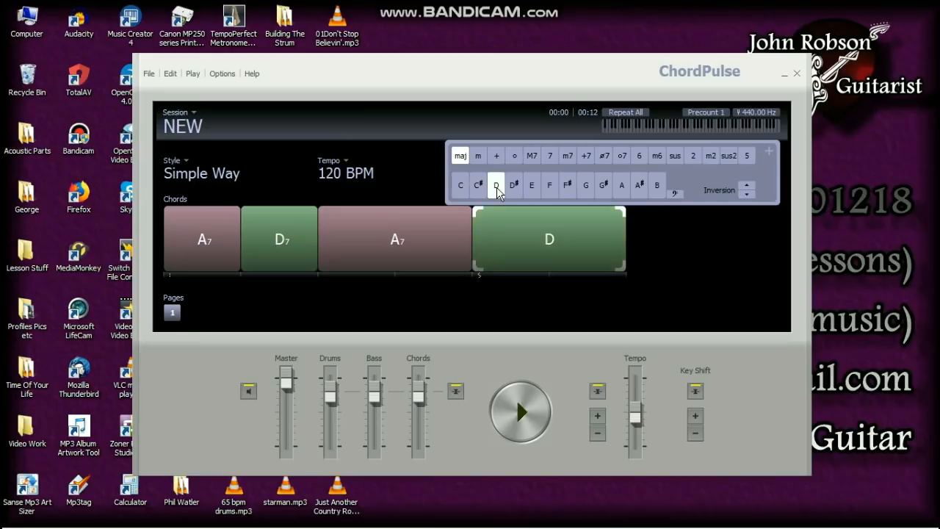
left_click(551, 156)
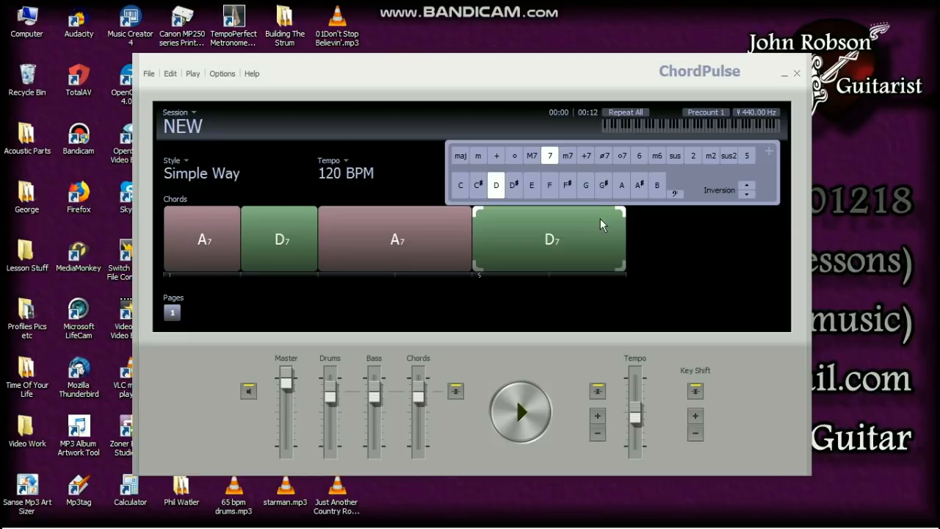
mouse_move(633, 237)
left_click(703, 242)
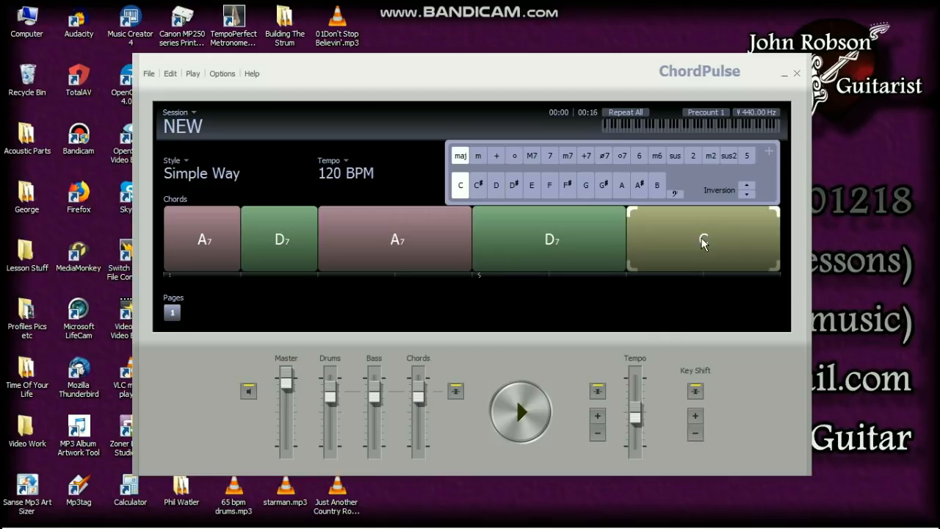
left_click(622, 185)
left_click(550, 156)
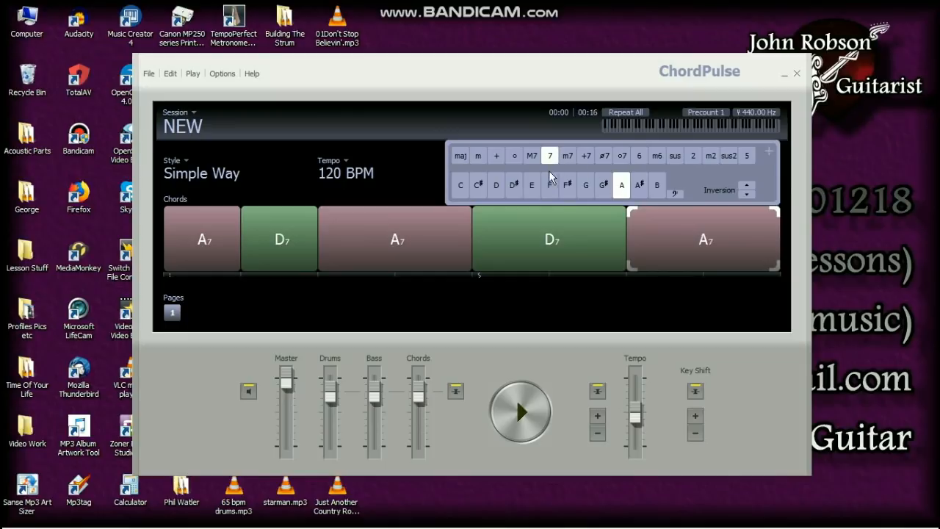
left_click(515, 79)
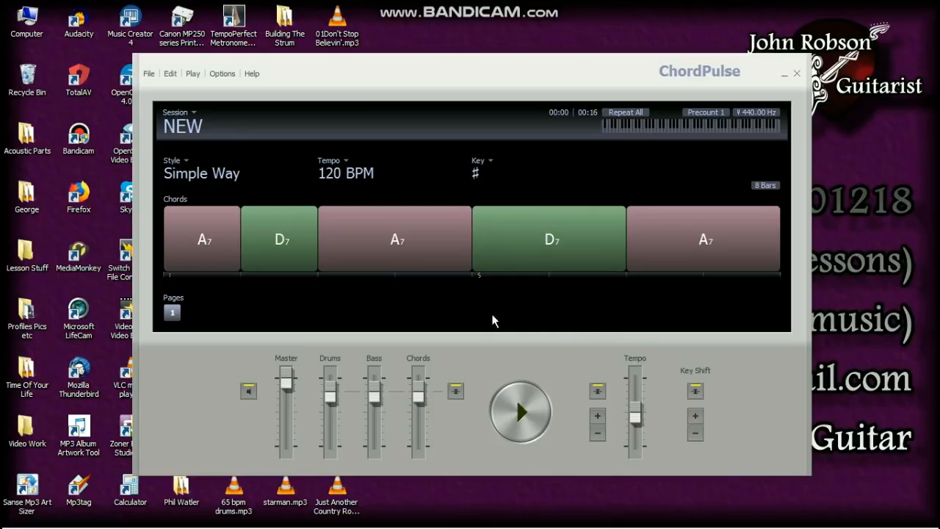
- Add a new page labelled 2 and make E7 its first chord
left_click(189, 314)
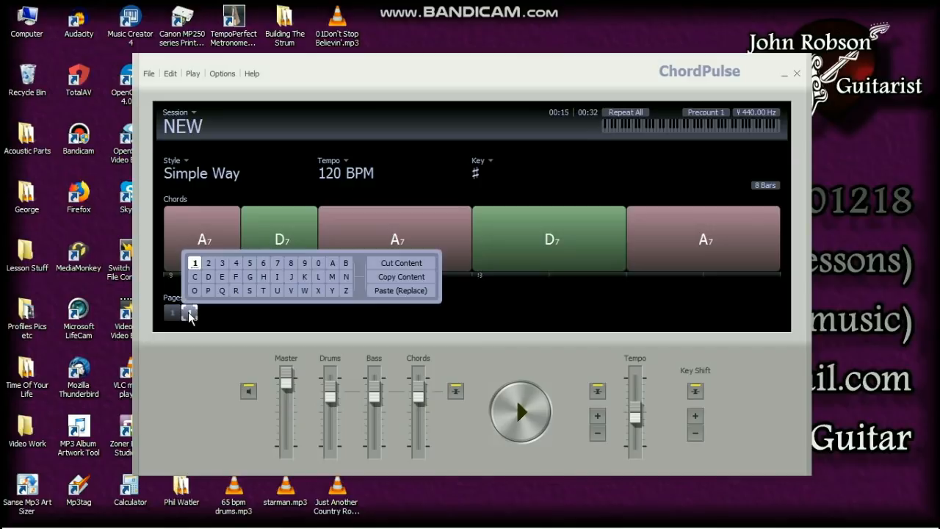
left_click(208, 263)
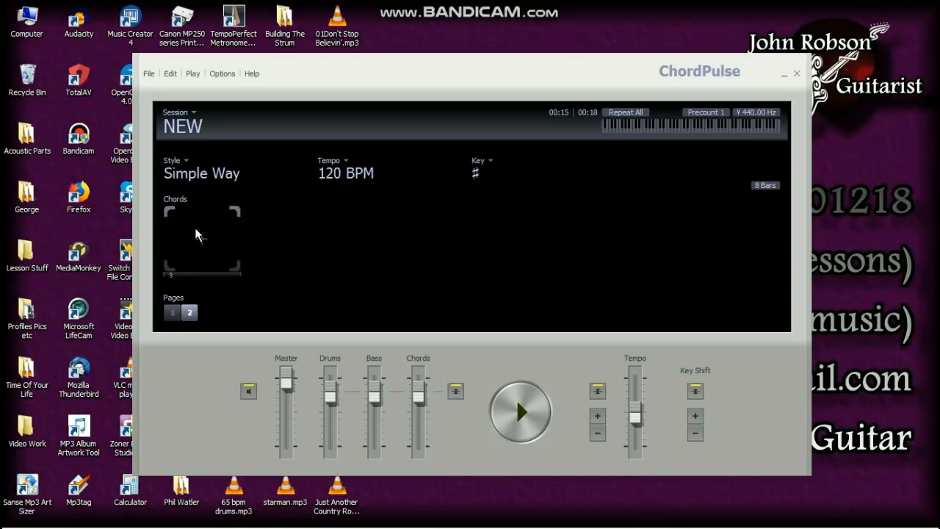
left_click(194, 231)
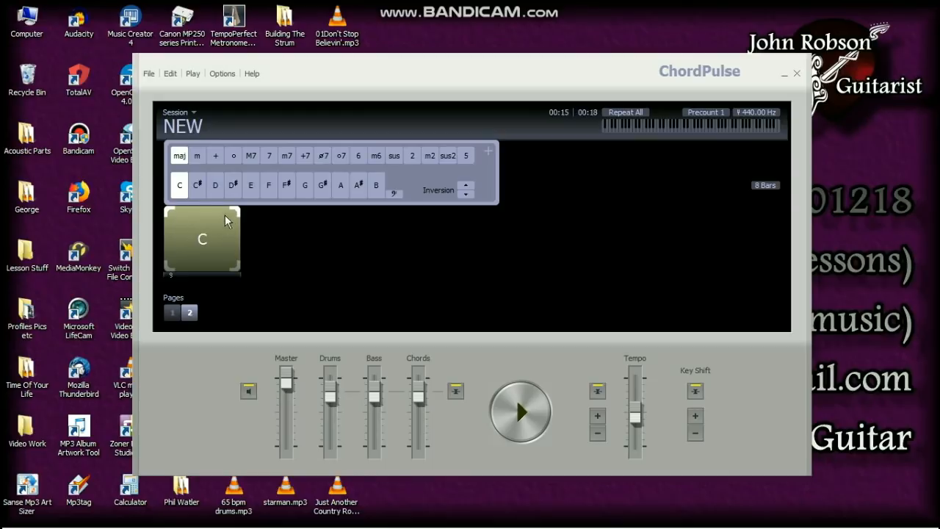
left_click(250, 186)
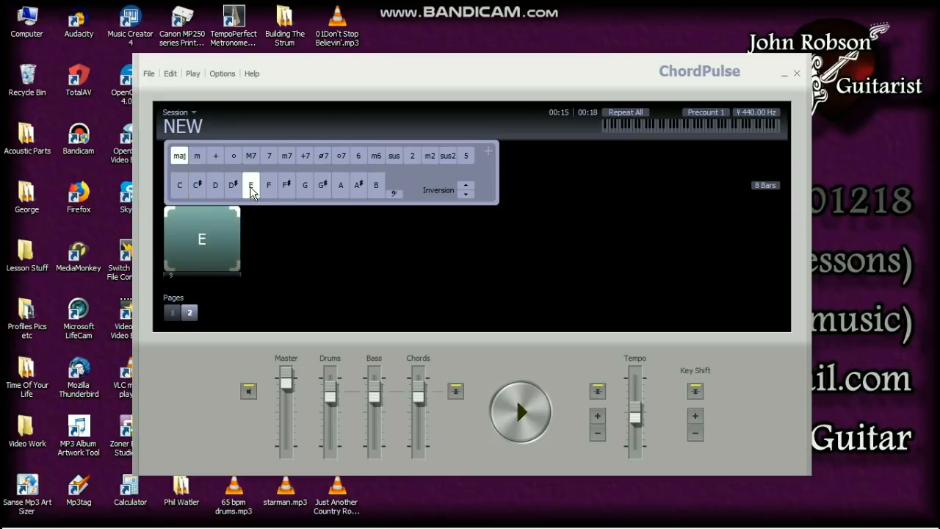
left_click(270, 156)
- Add D7 and A7 as the second and third one-bar chords on page 2
left_click(276, 234)
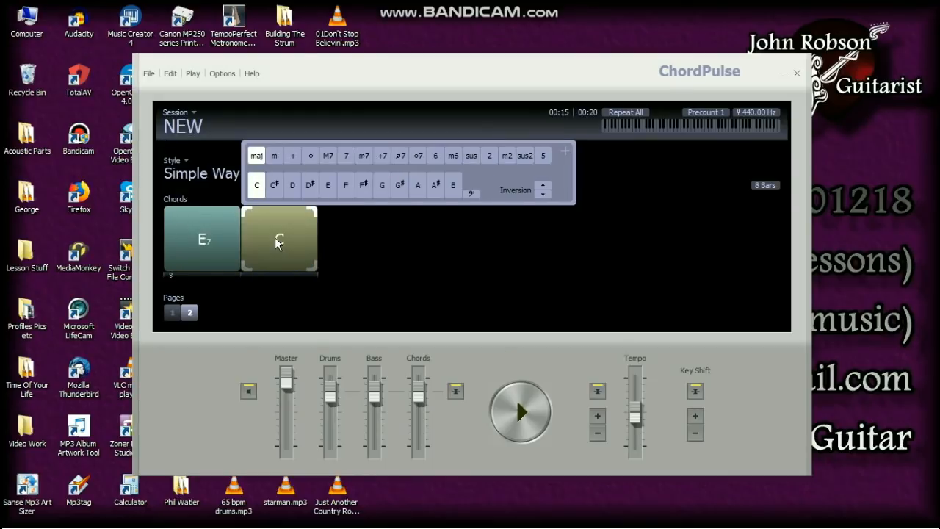
left_click(293, 185)
left_click(345, 157)
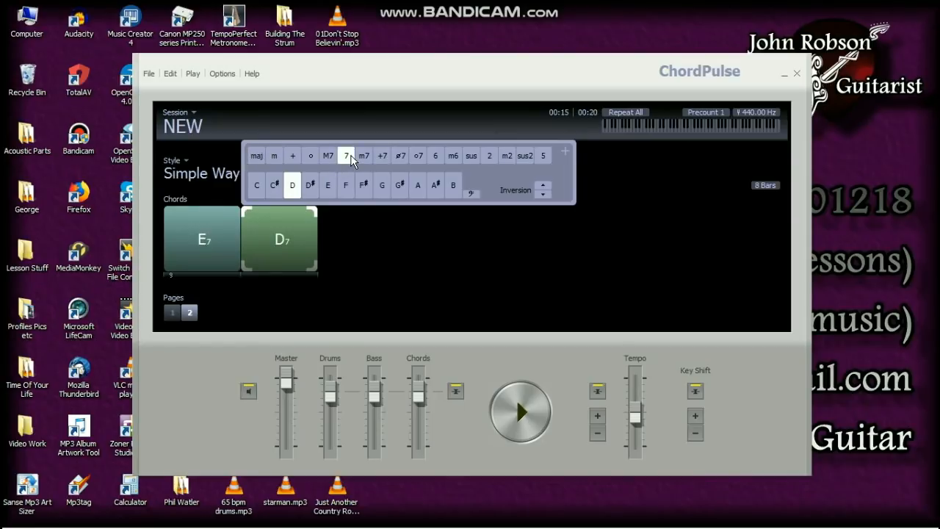
left_click(341, 235)
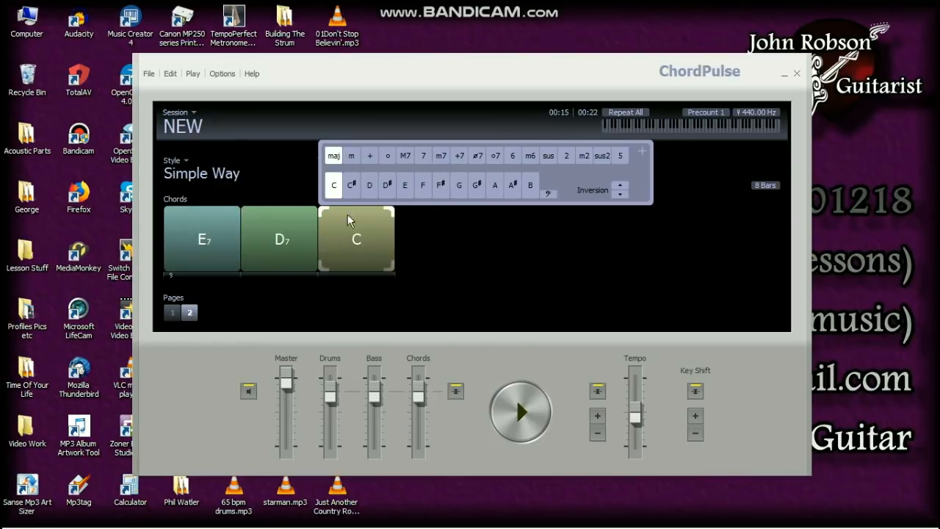
left_click(495, 186)
left_click(424, 157)
- Add E7 and a closing A7 as the fourth and fifth one-bar chords on page 2
left_click(431, 227)
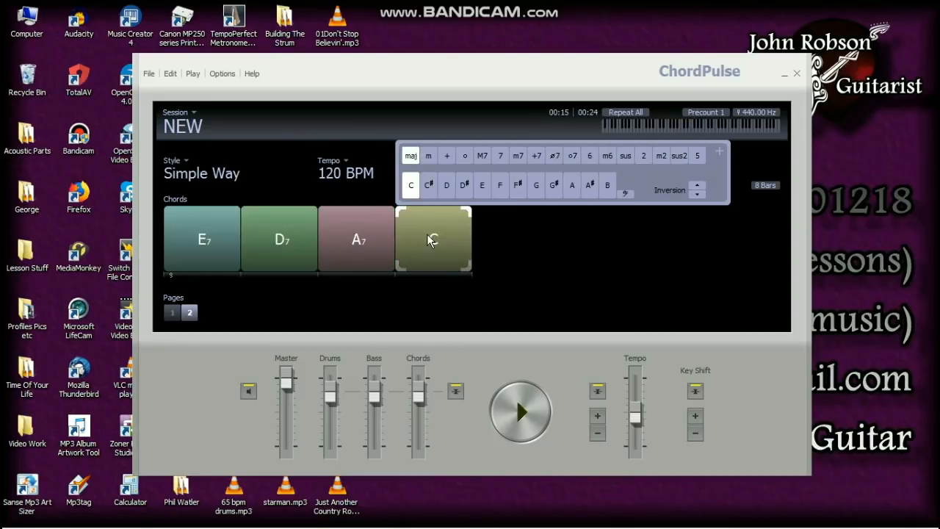
left_click(482, 187)
left_click(500, 156)
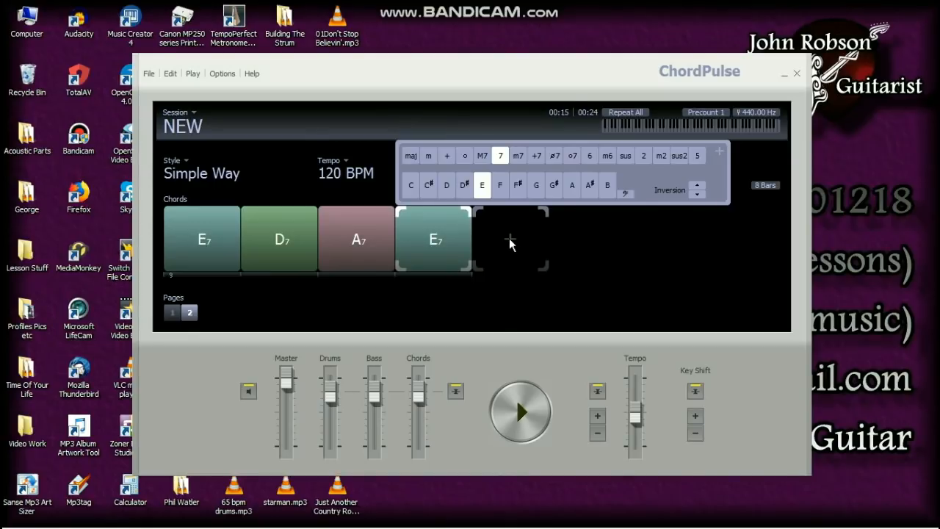
left_click(511, 240)
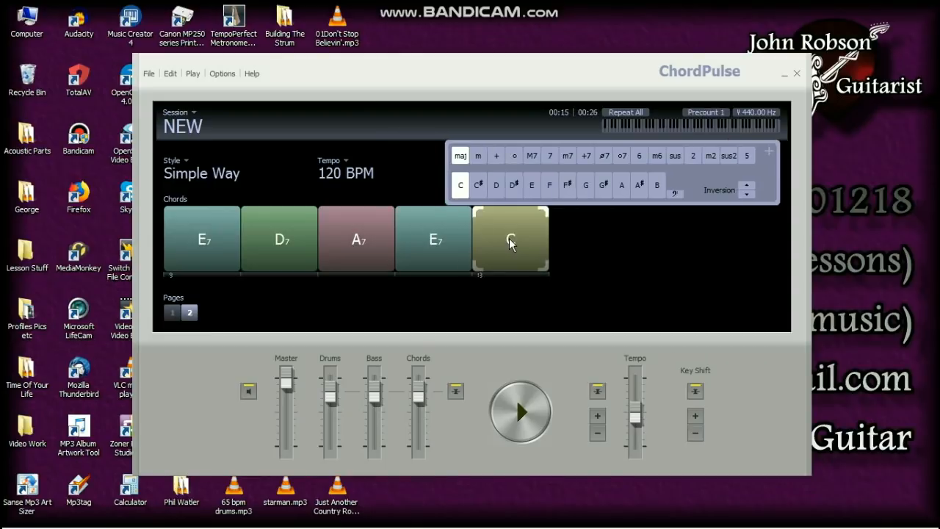
left_click(622, 185)
left_click(551, 156)
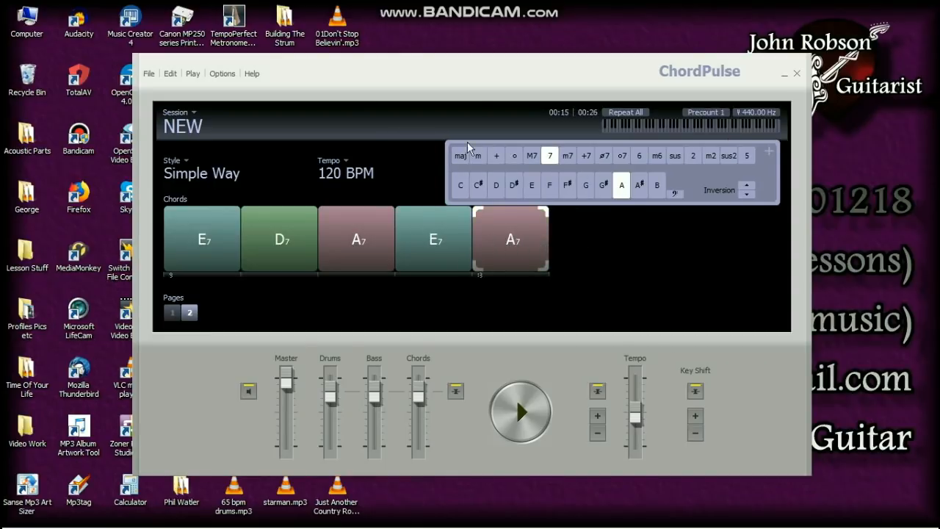
left_click(486, 73)
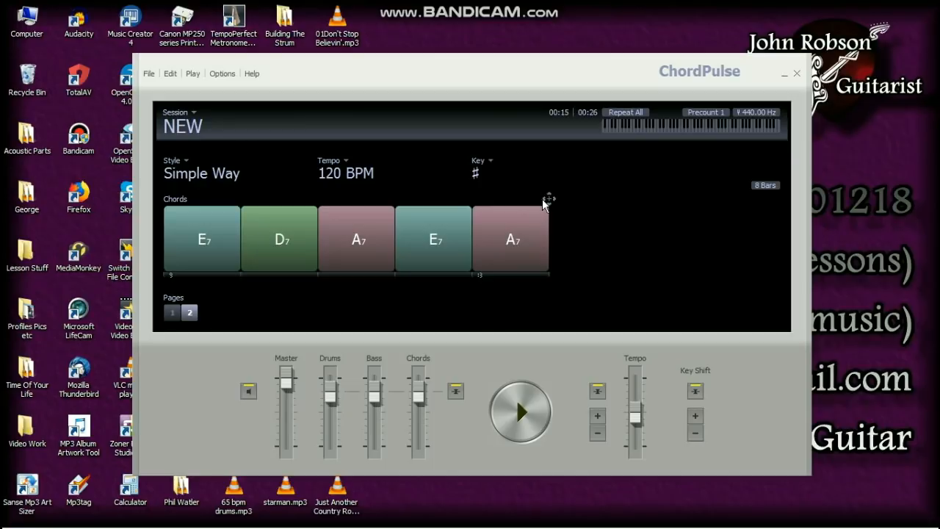
- Place a Drum Break + Sustain Bass & Chords arrangement point at the start of page 2's last A7 chord
left_click(477, 198)
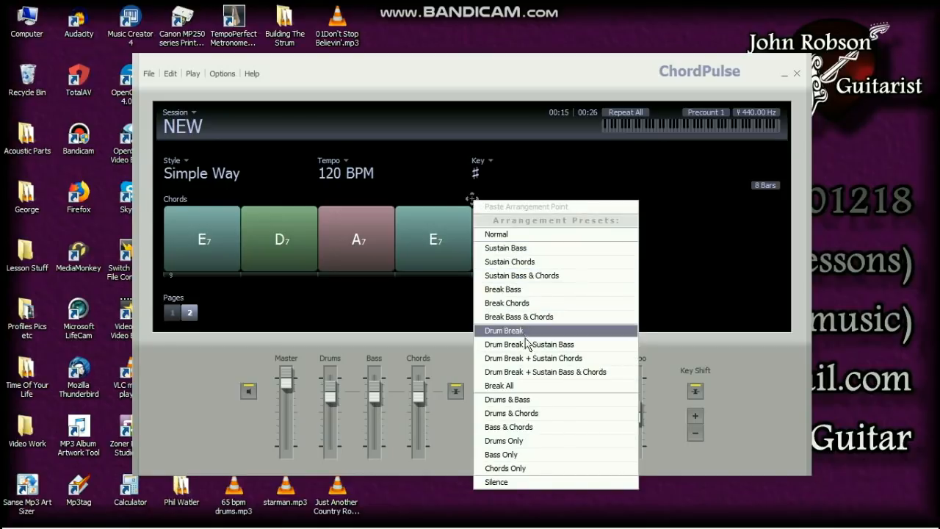
left_click(549, 374)
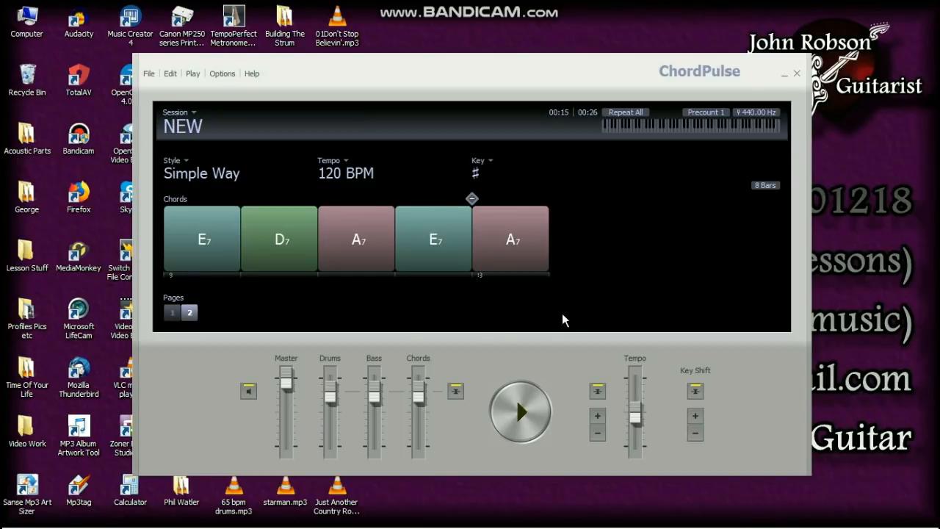
- Browse the available styles, sorting by tempo and time signature and viewing the Pop, Rock, Jazz+Blues and Synth categories before returning to all styles
left_click(185, 177)
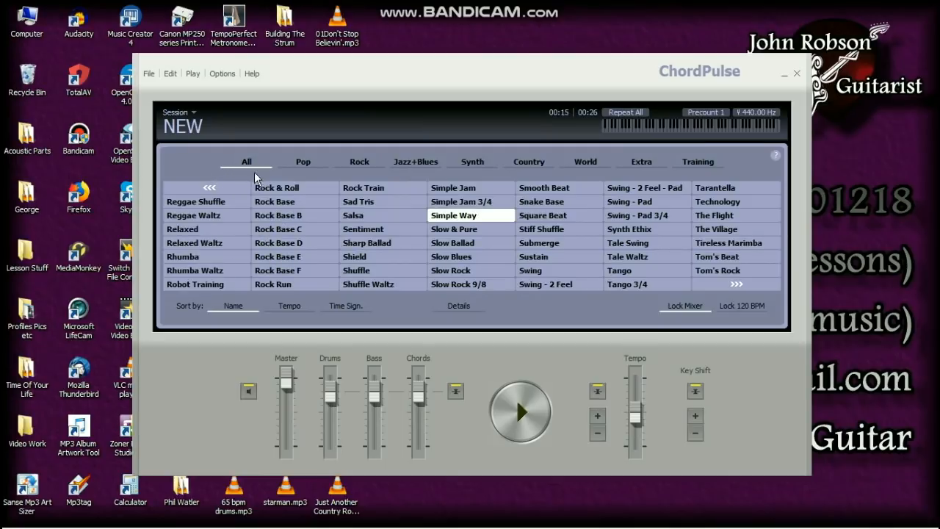
left_click(210, 188)
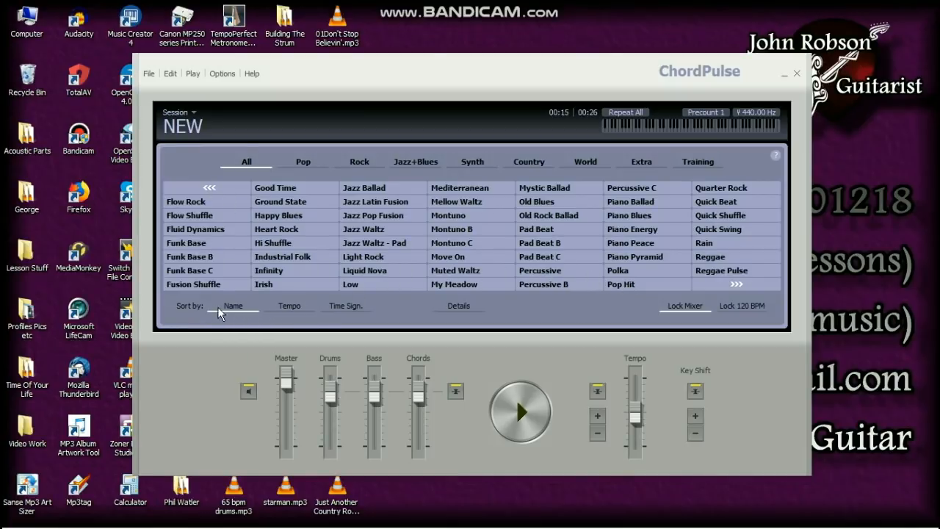
left_click(288, 307)
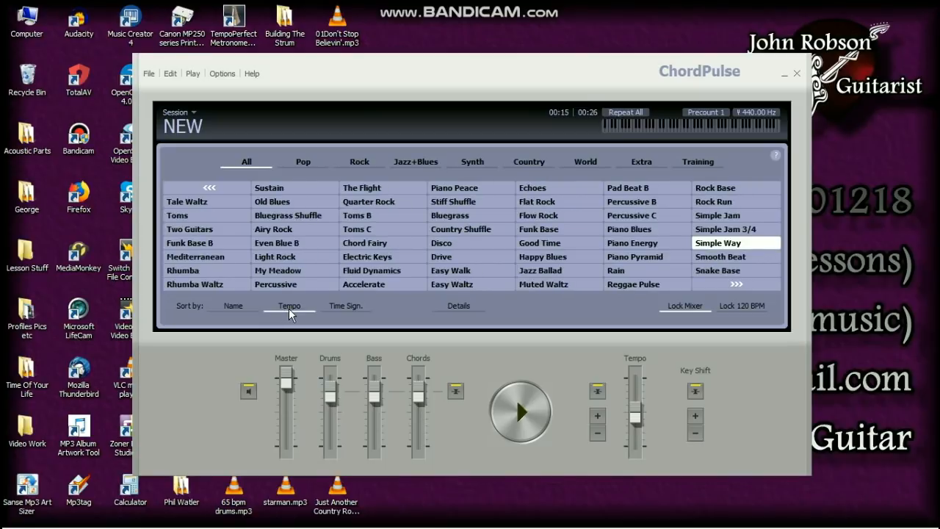
left_click(334, 308)
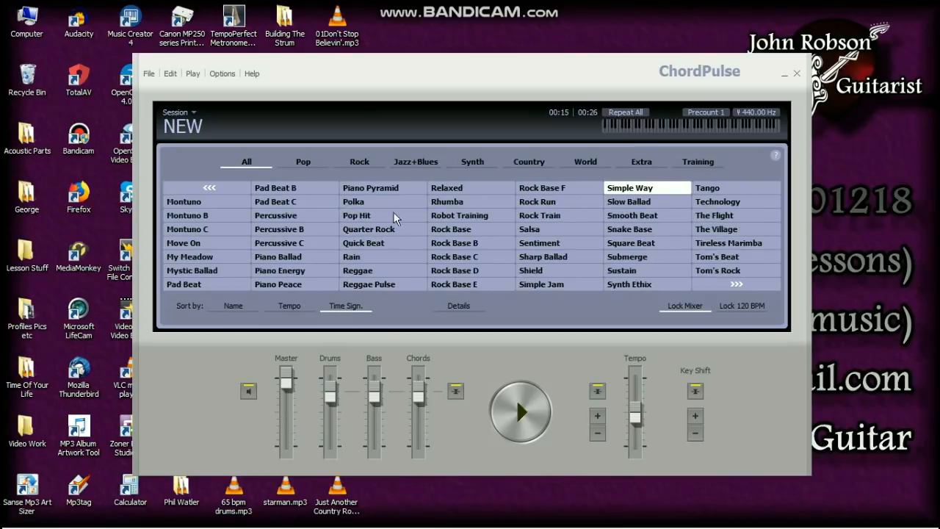
left_click(302, 162)
left_click(360, 163)
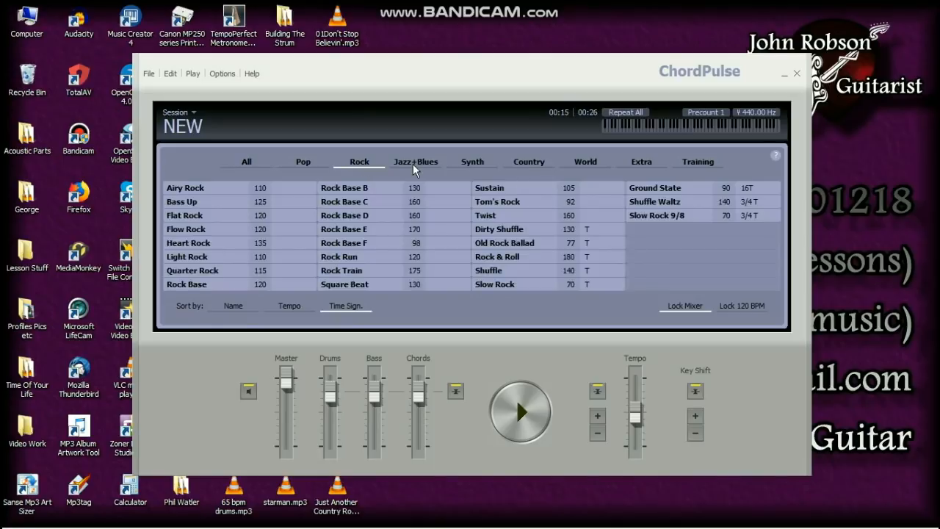
left_click(417, 165)
left_click(472, 167)
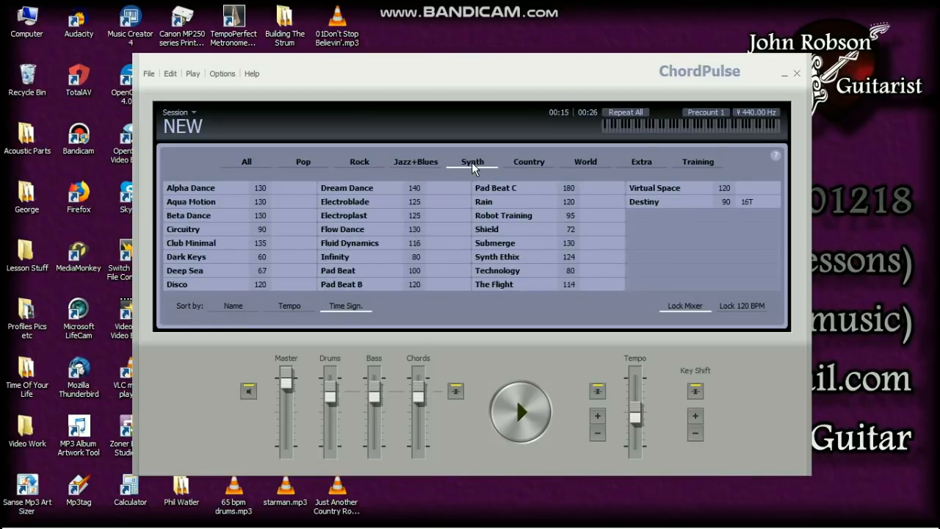
left_click(253, 169)
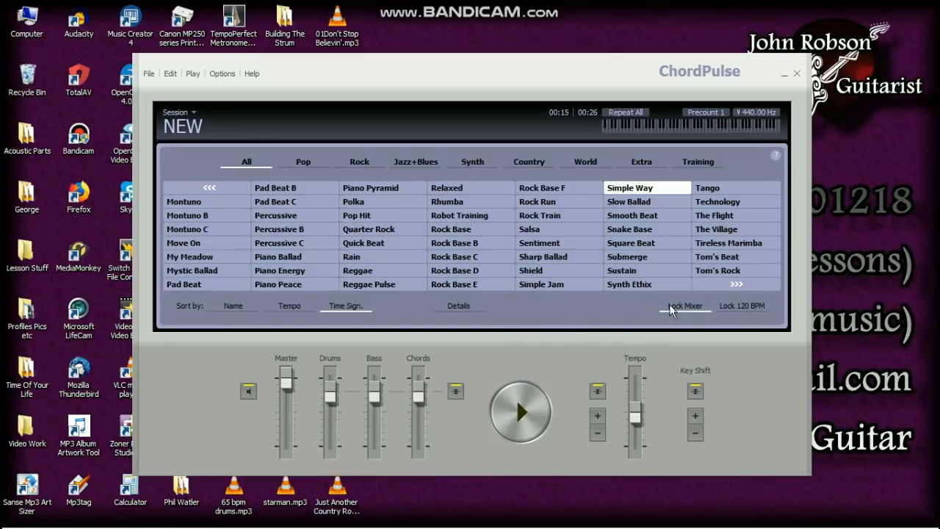
- Choose the Shuffle style for the session and set its tempo to 100 BPM
left_click(733, 284)
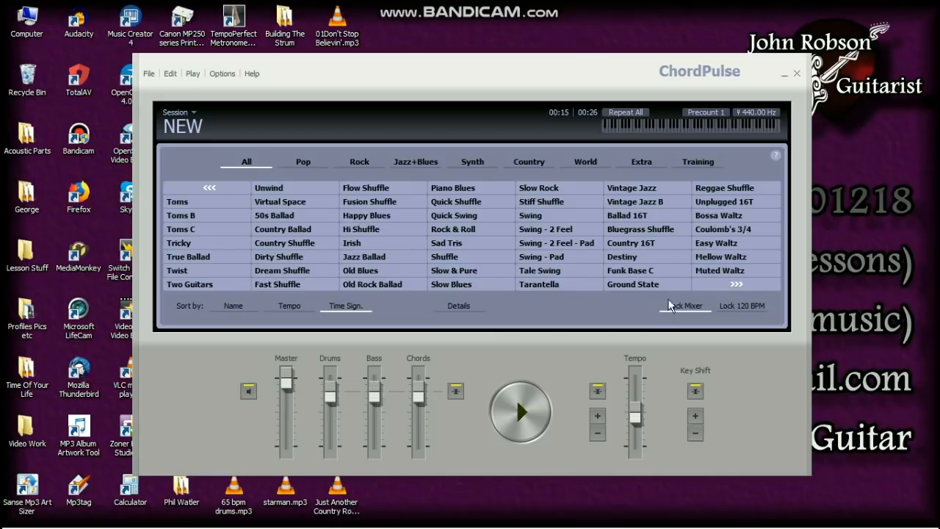
left_click(449, 258)
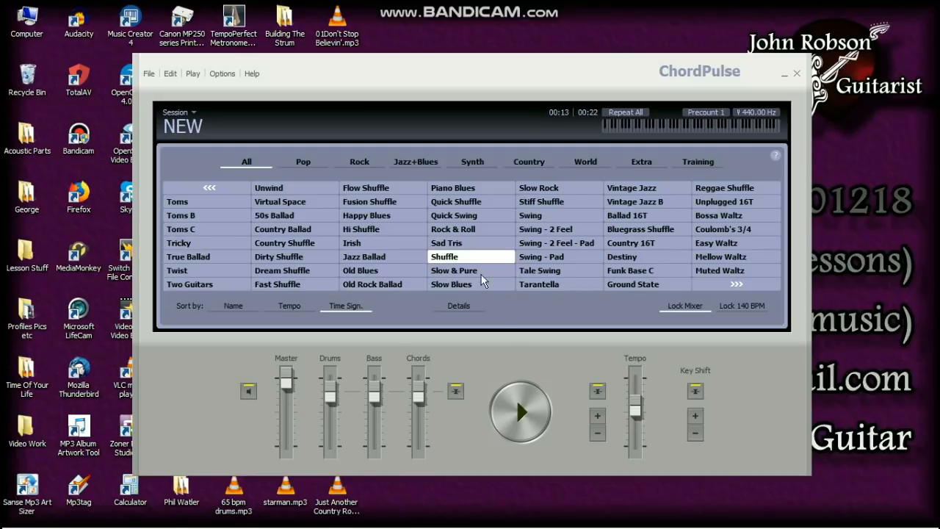
left_click(531, 352)
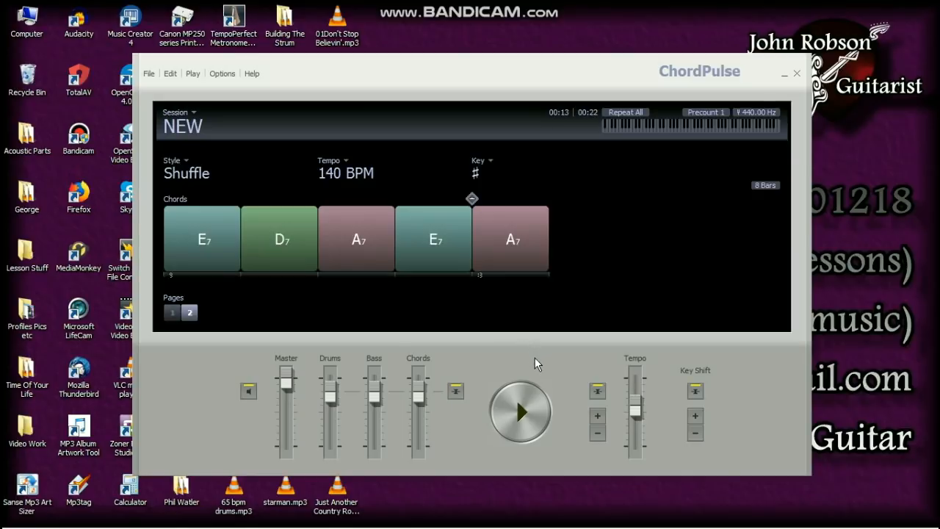
left_click(339, 176)
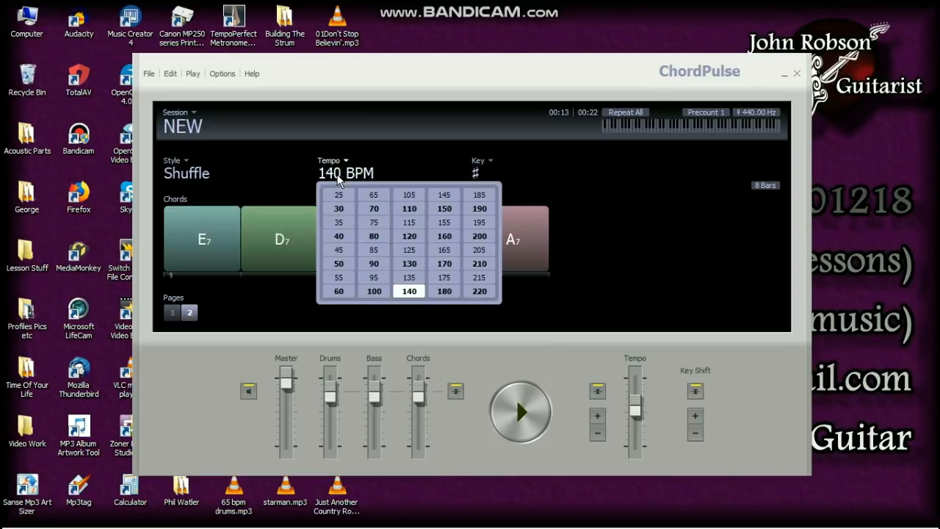
left_click(375, 292)
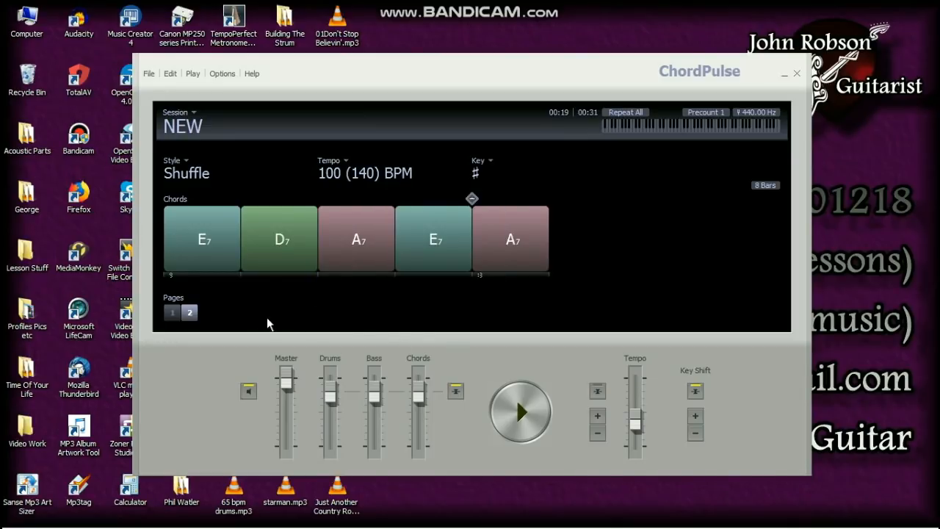
- Turn repeat off and play the session from page 1
left_click(172, 313)
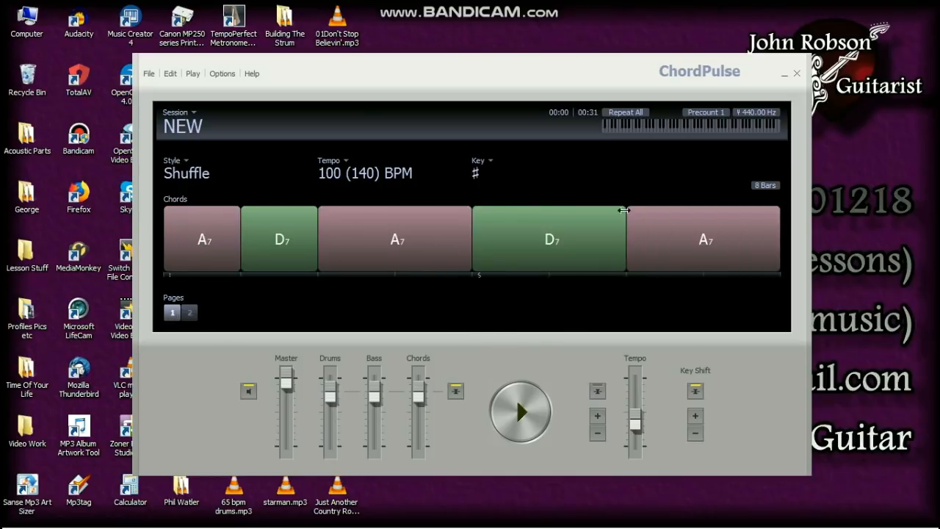
left_click(626, 113)
left_click(627, 115)
left_click(525, 413)
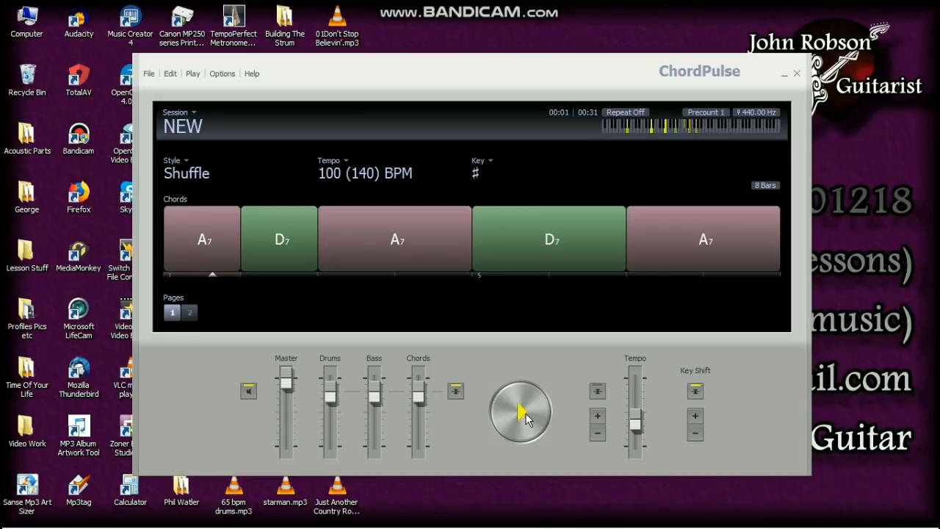
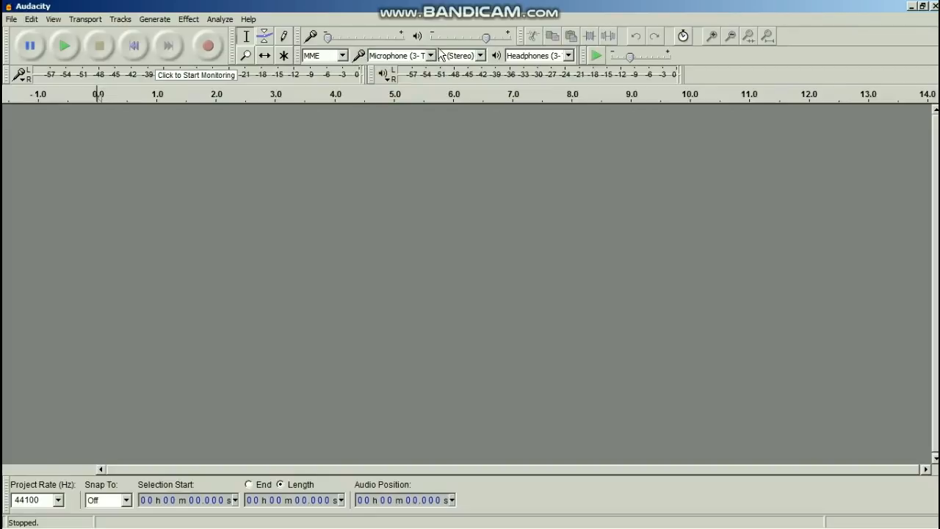
- In Audacity, set the audio host to Windows WASAPI, the recording device to the headphones, and the recording channels to 2 (Stereo)
left_click(342, 57)
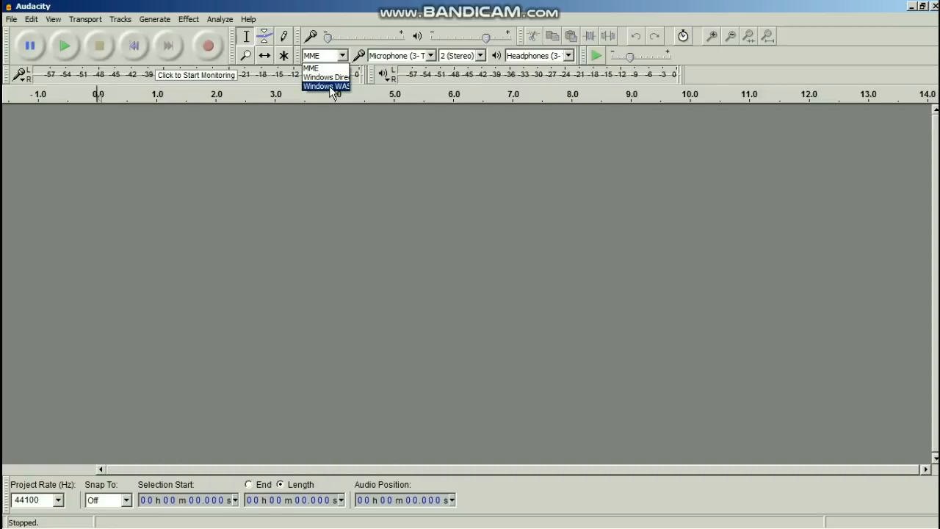
left_click(329, 87)
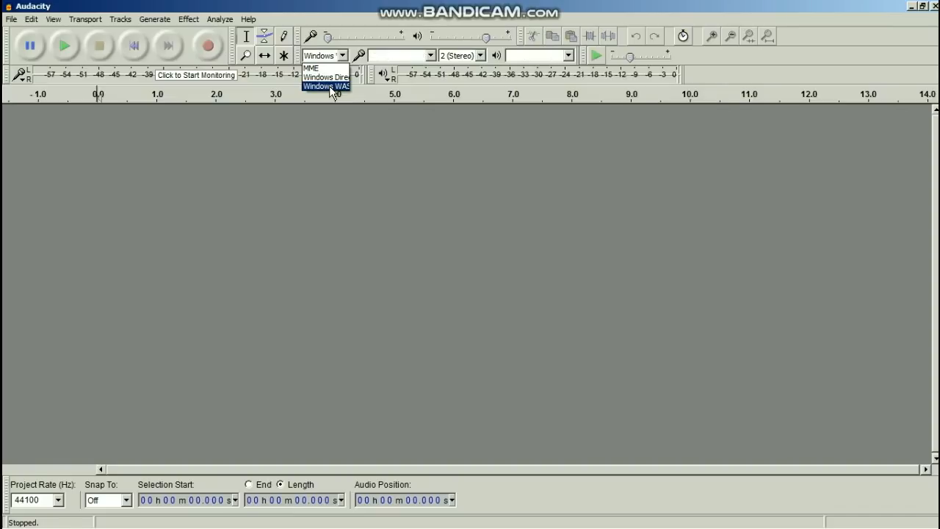
left_click(431, 56)
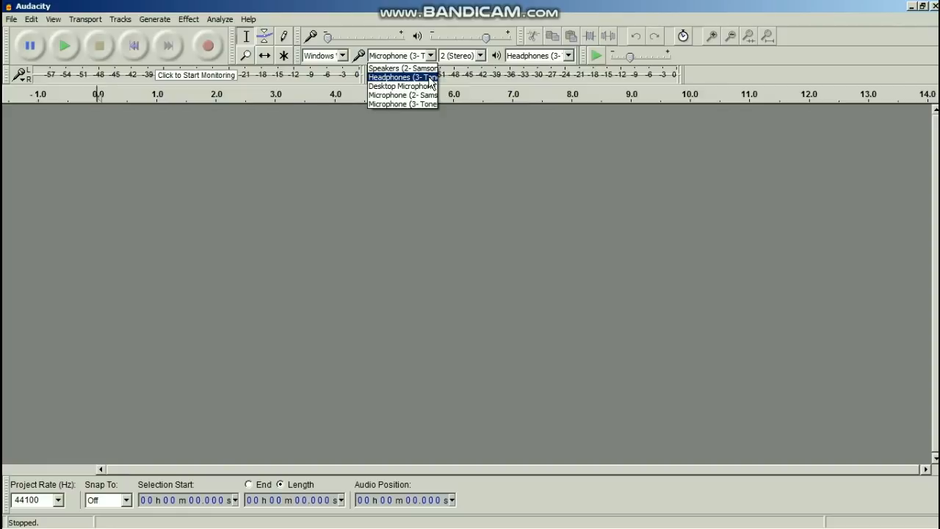
left_click(431, 77)
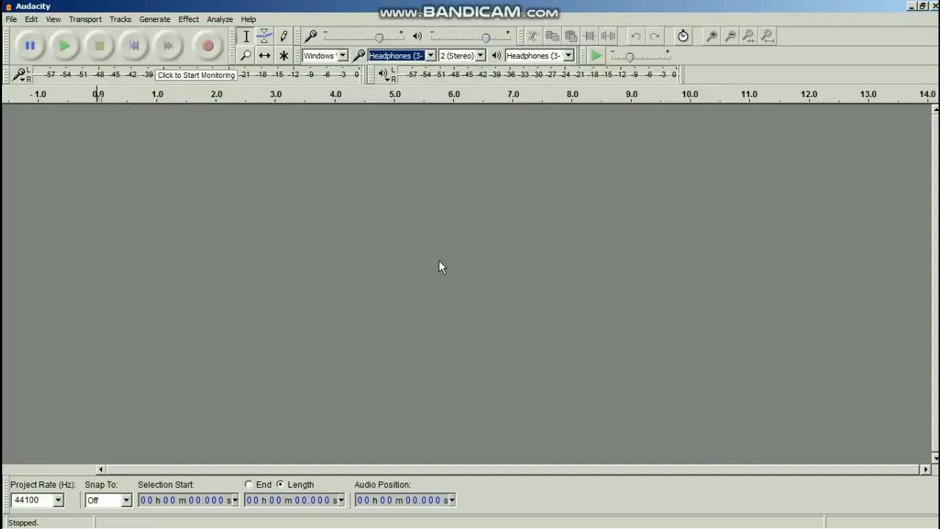
left_click(480, 56)
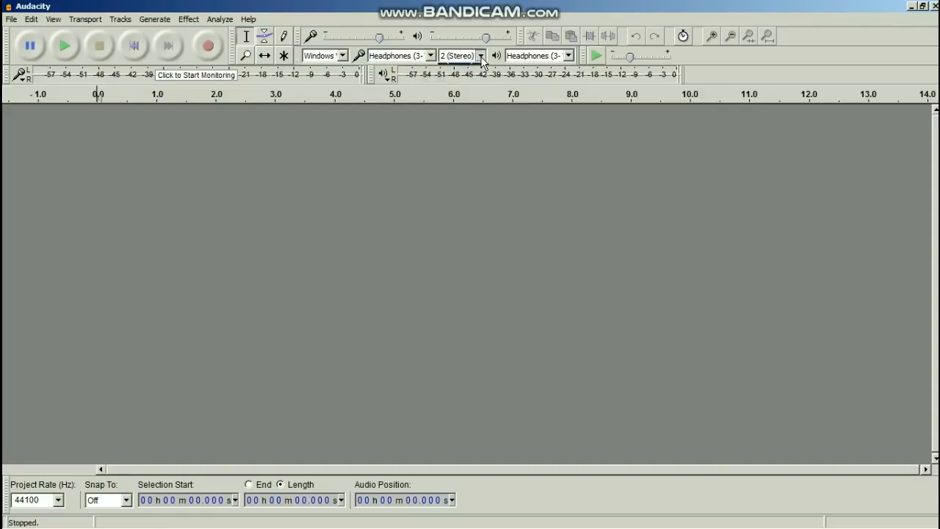
left_click(483, 67)
left_click(481, 57)
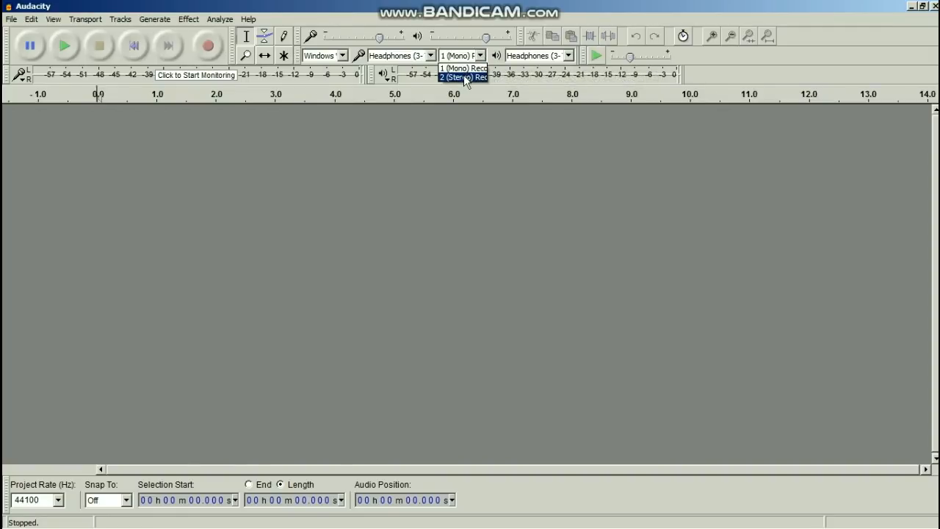
left_click(458, 224)
- Start recording in Audacity, switch to ChordPulse and play the 12 bar blues demo session
mouse_move(735, 523)
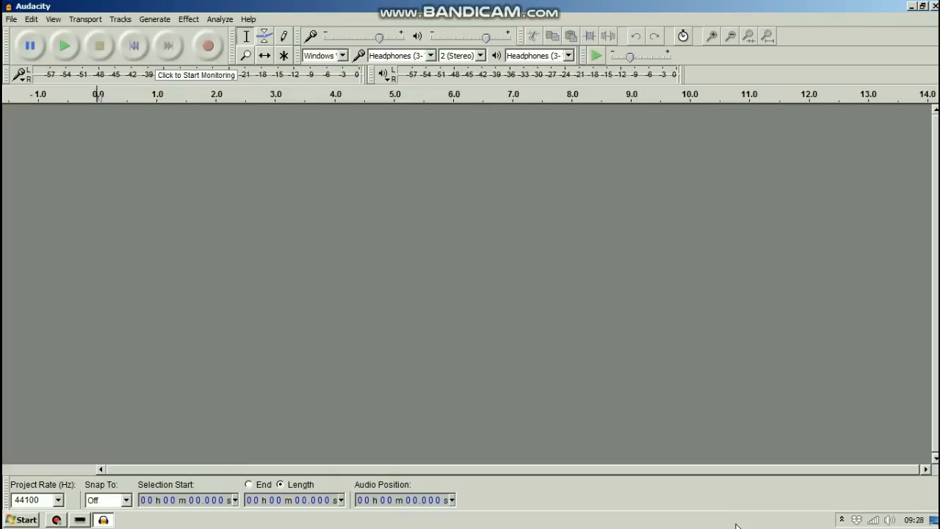
key("r")
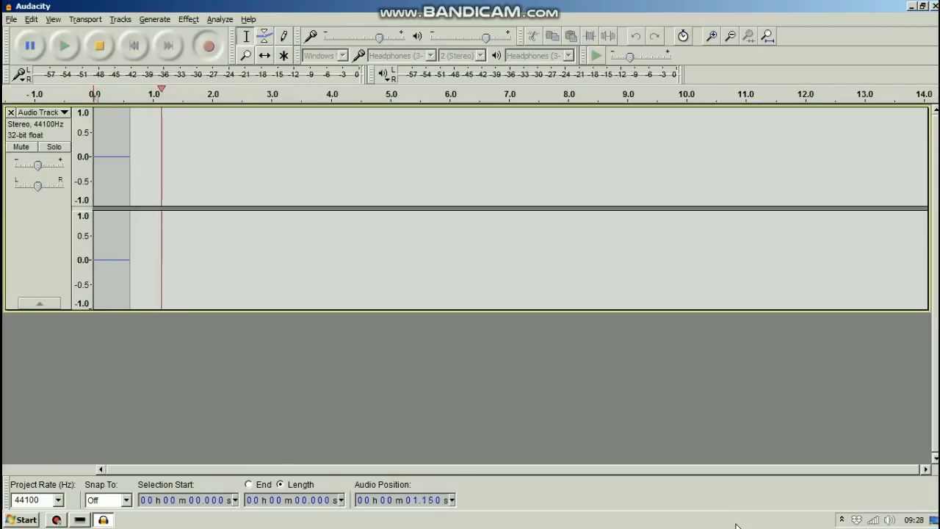
key("alt+Tab")
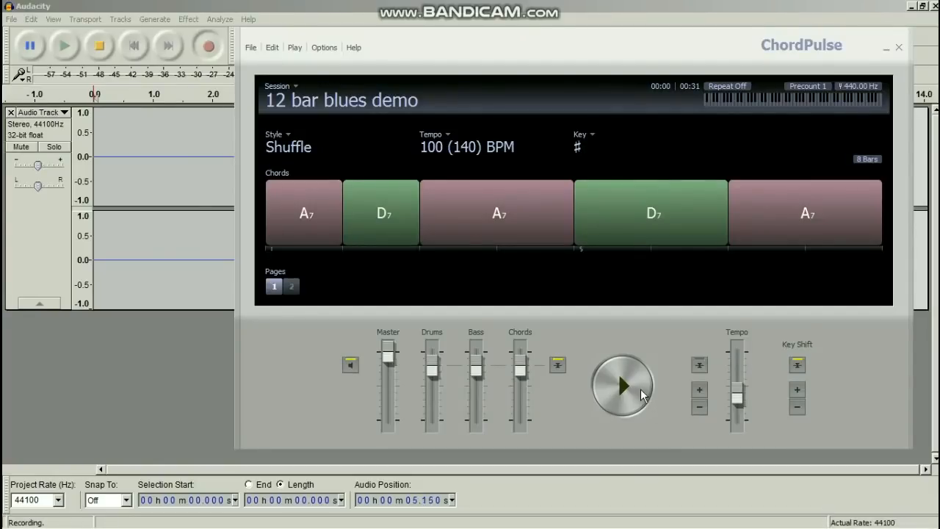
left_click(622, 385)
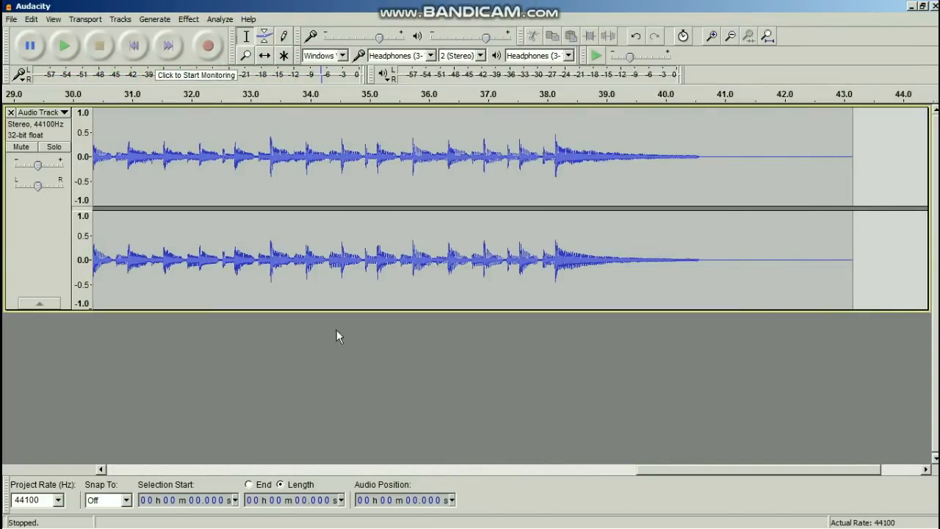
- Delete about 5.9 seconds of silence from the start of the recorded track, before the count-in
left_click_drag(682, 481, 130, 505)
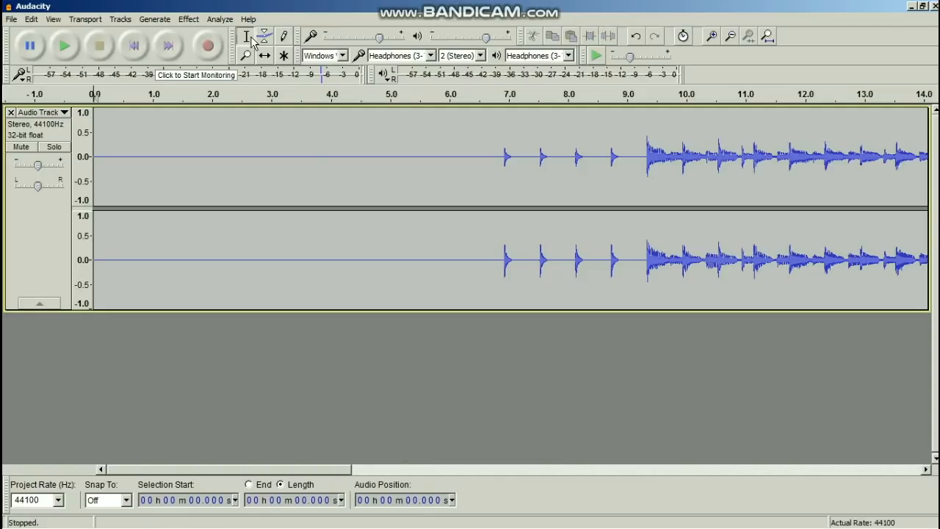
left_click(445, 152)
left_click_drag(445, 152, 94, 220)
mouse_move(768, 527)
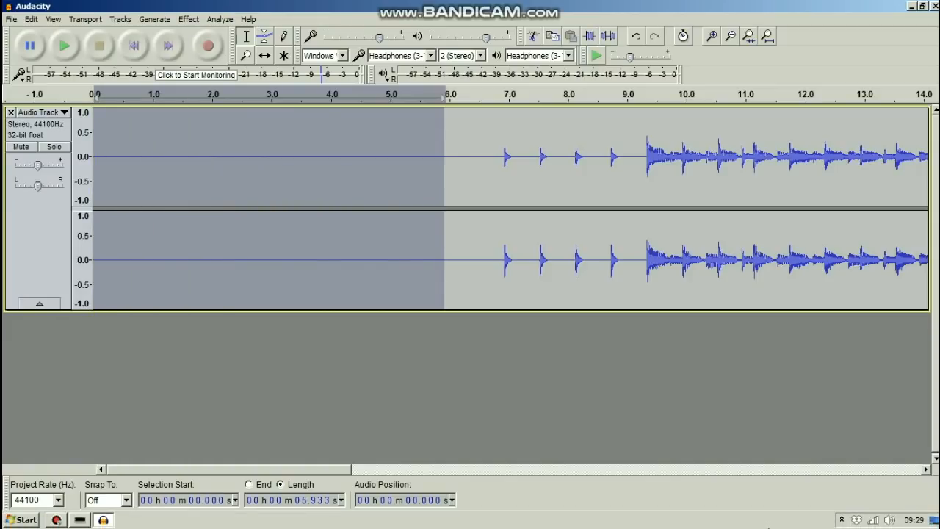
key("Delete")
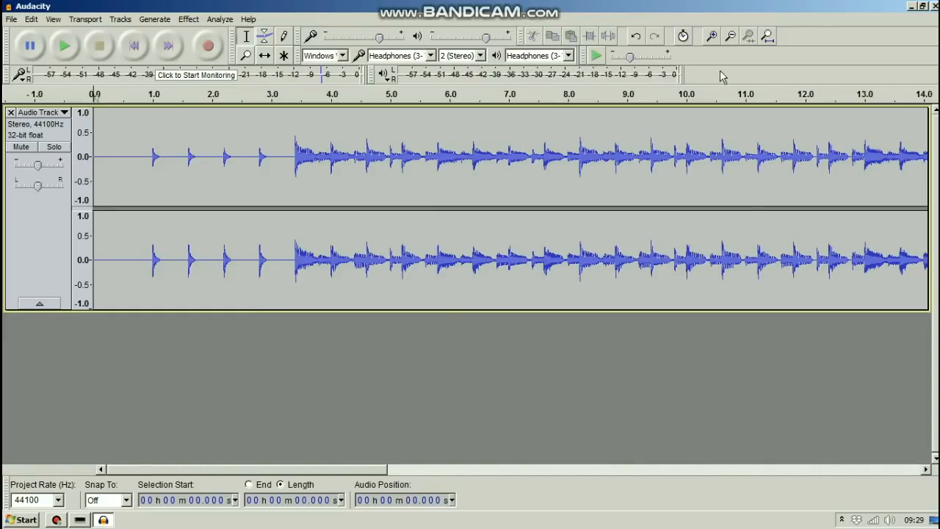
- Amplify the whole recorded track by 6.788 dB to a new peak amplitude of 0.0 dB
left_click(730, 37)
left_click(730, 36)
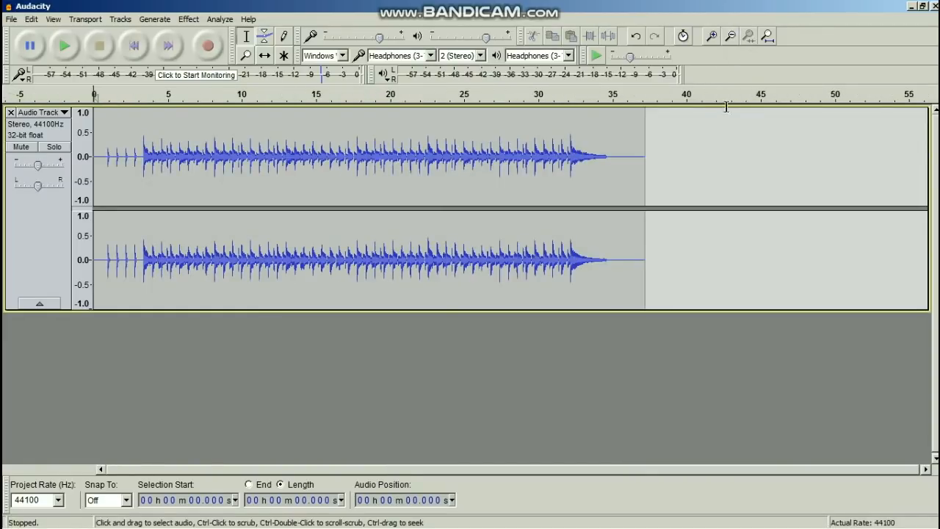
left_click(712, 37)
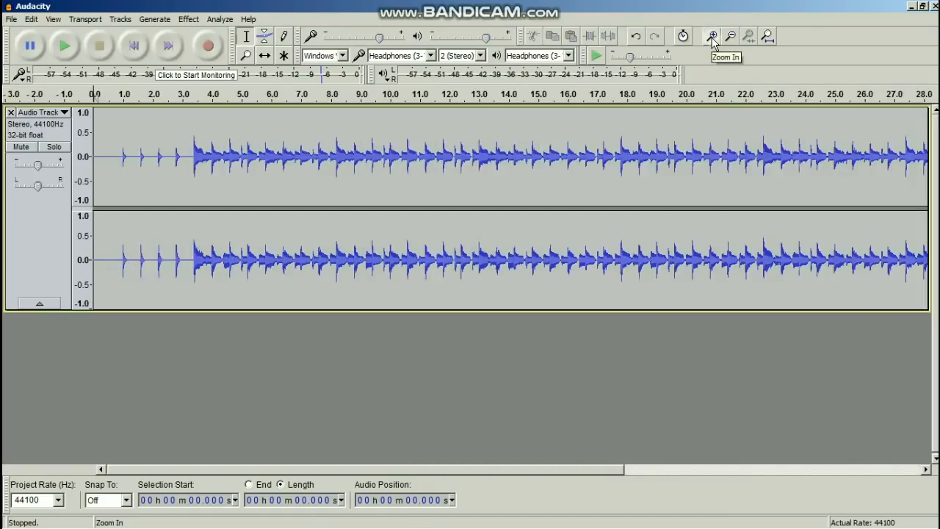
left_click(730, 36)
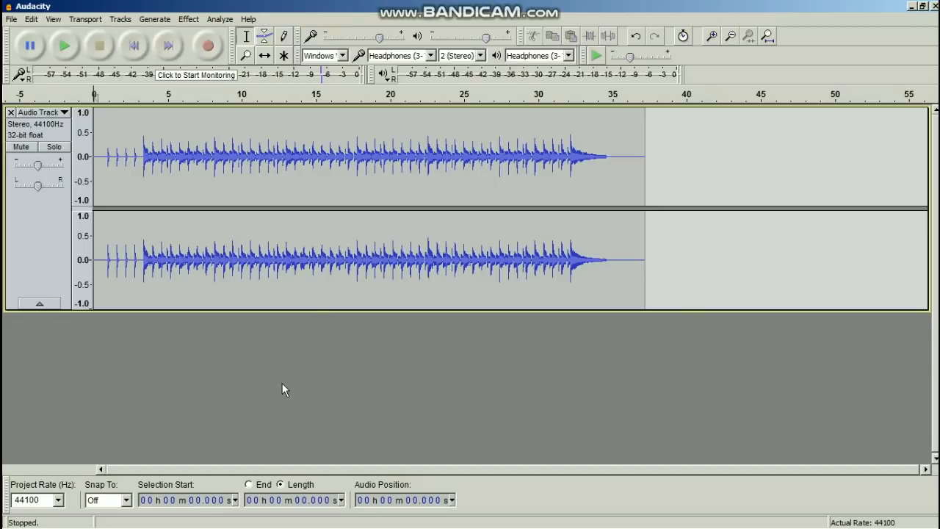
left_click(43, 219)
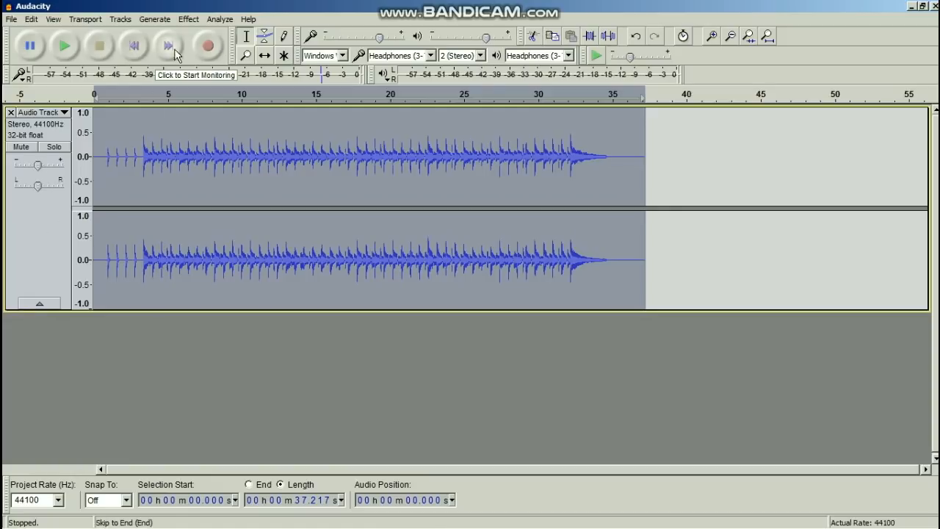
left_click(187, 19)
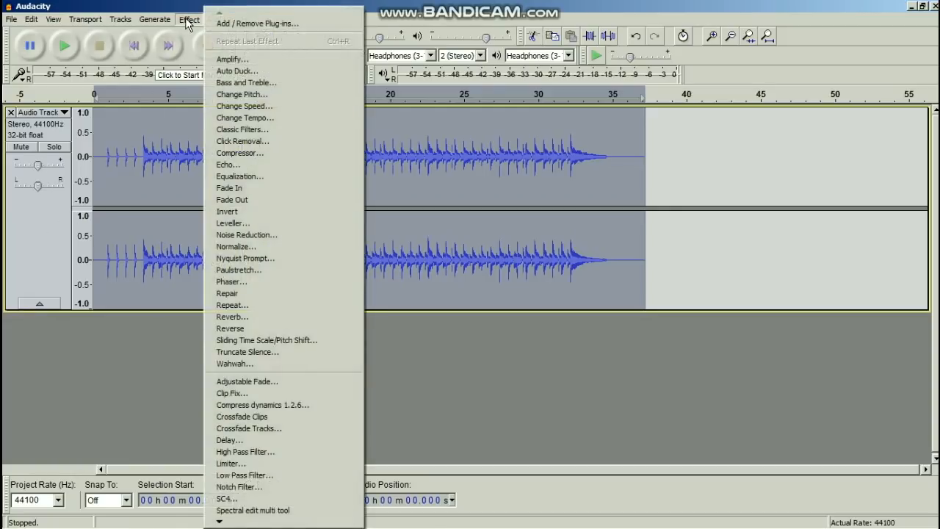
left_click(227, 59)
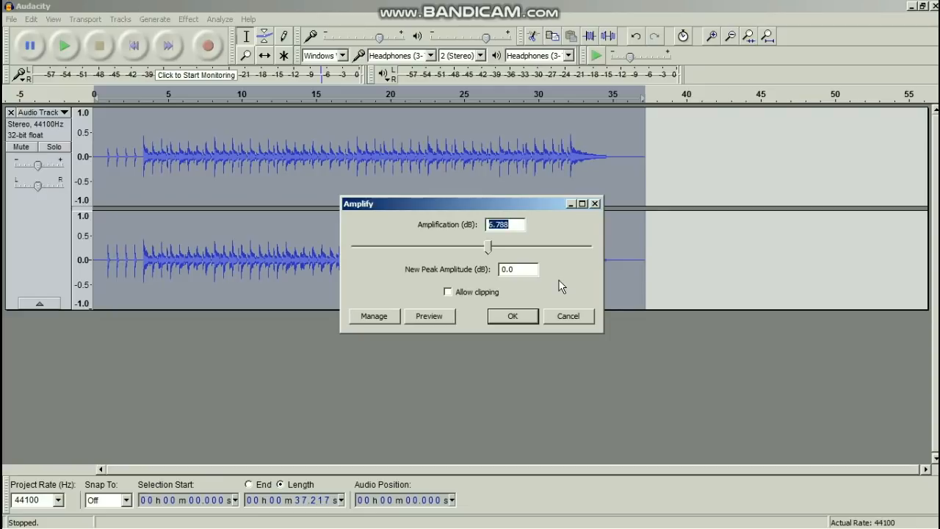
left_click(512, 317)
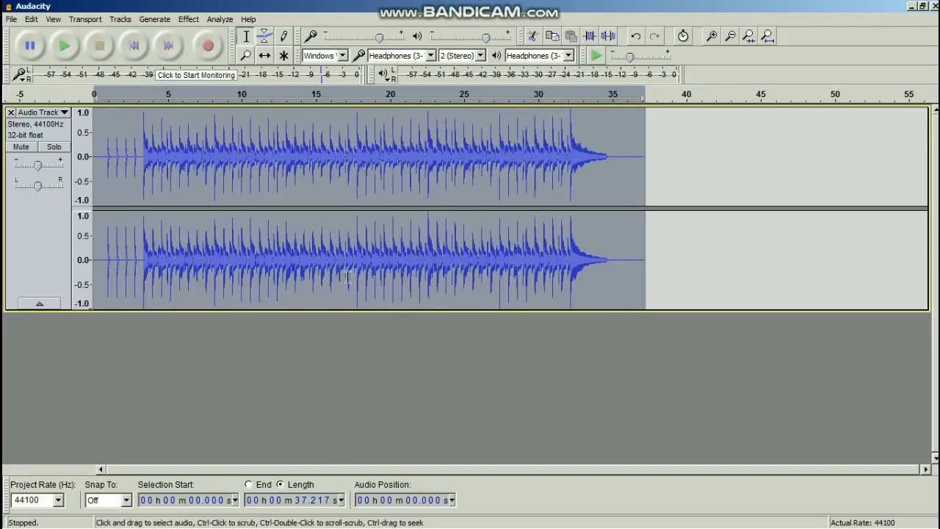
- Export the audio as an MP3 named "12 bart blues demo" into the Video Work folder on the desktop
left_click(11, 19)
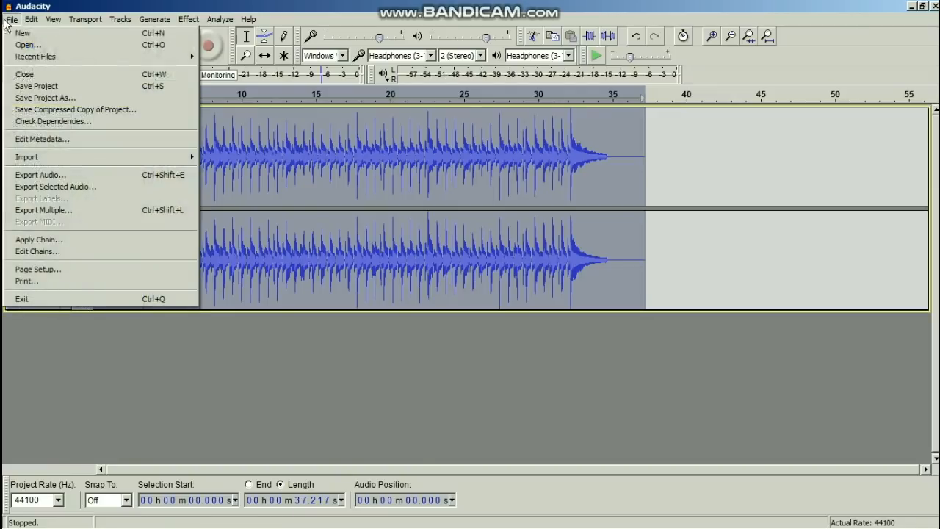
left_click(63, 178)
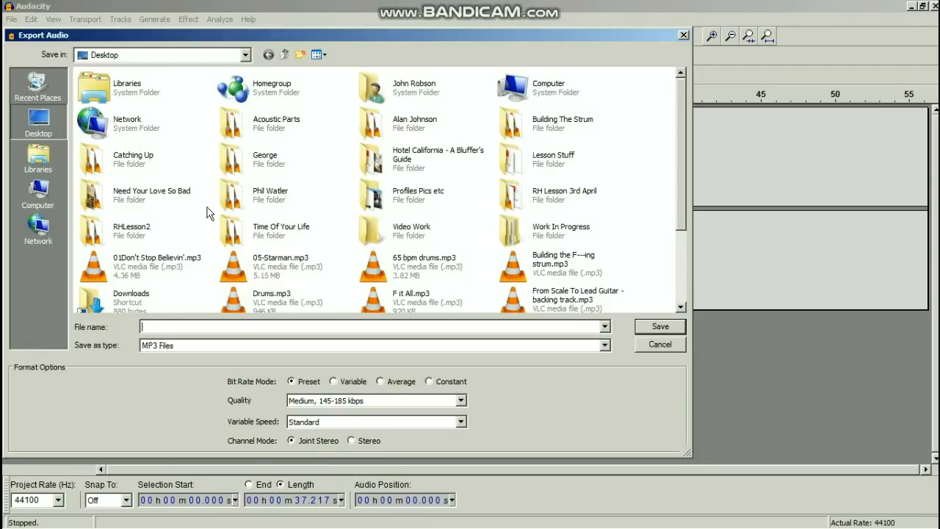
left_click(426, 230)
double_click(426, 230)
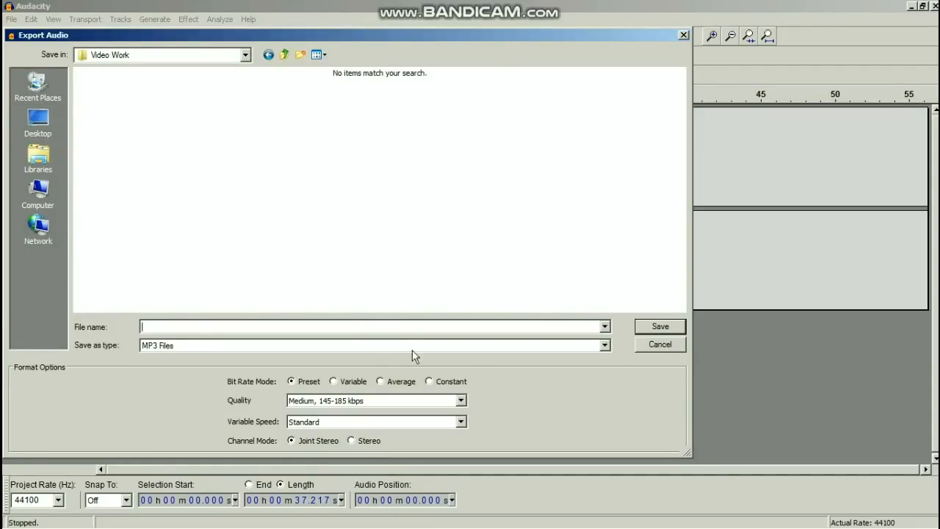
type("12 bart blues demo")
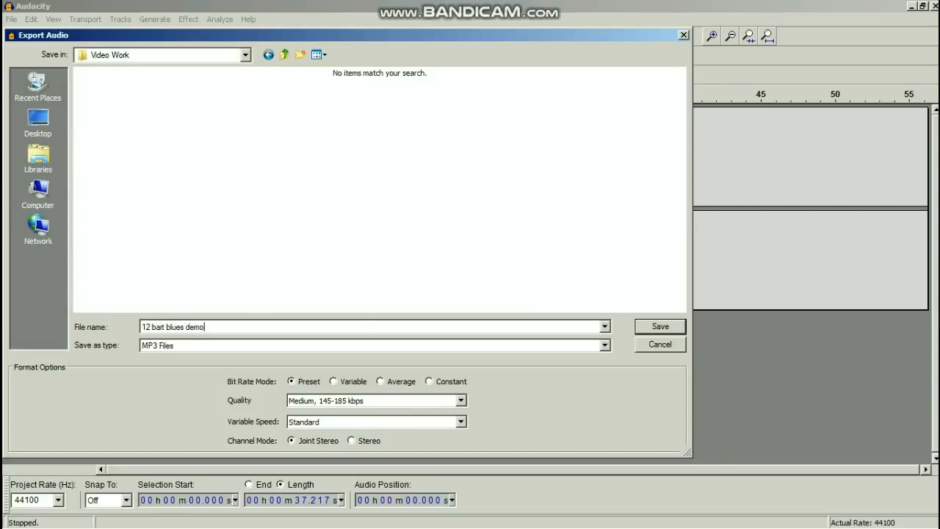
left_click(673, 330)
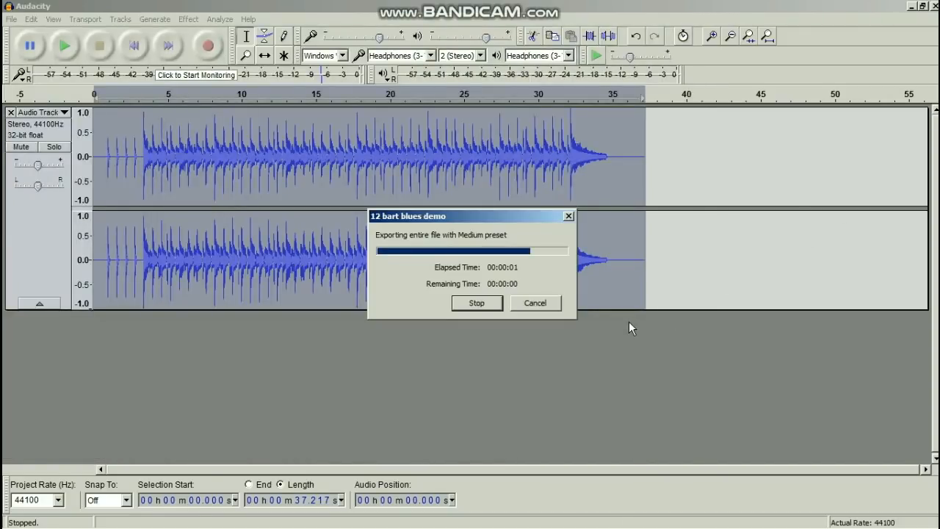